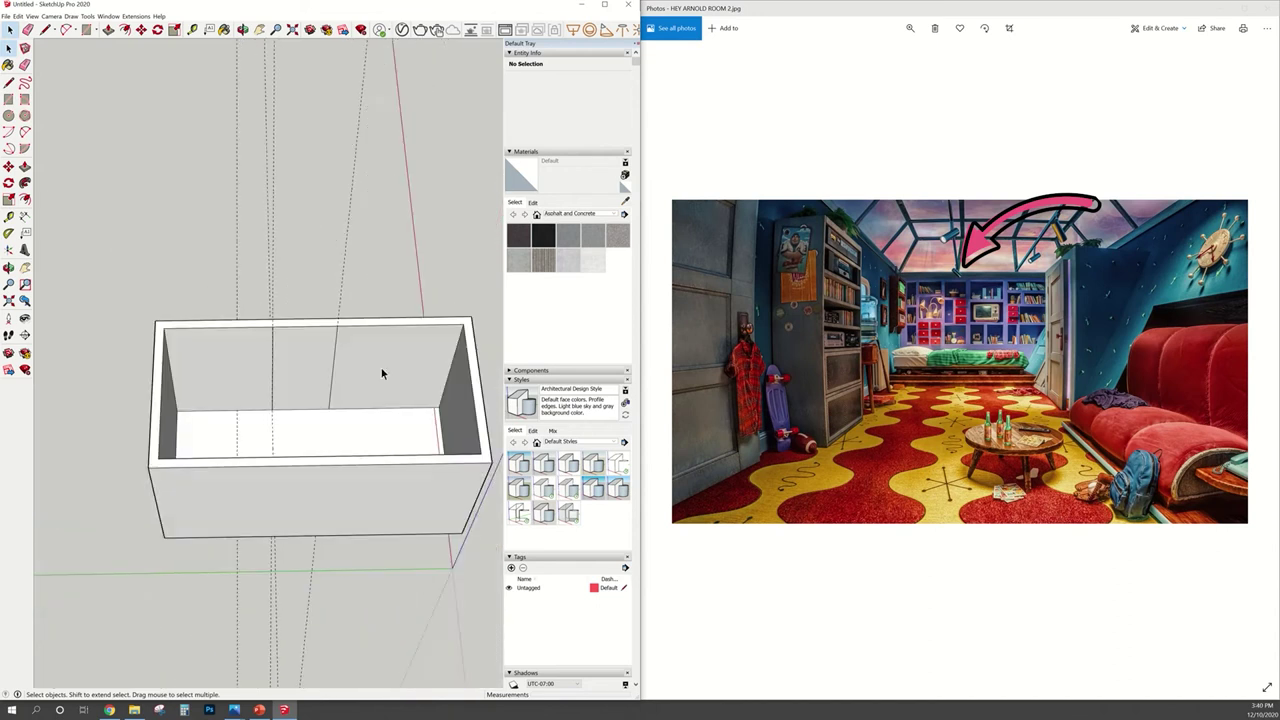
Select the room box group and zoom in on it.
{"action": "left_click", "coordinate": [381, 373]}
{"action": "scroll", "coordinate": [331, 418], "scroll_direction": "up", "scroll_amount": 3}
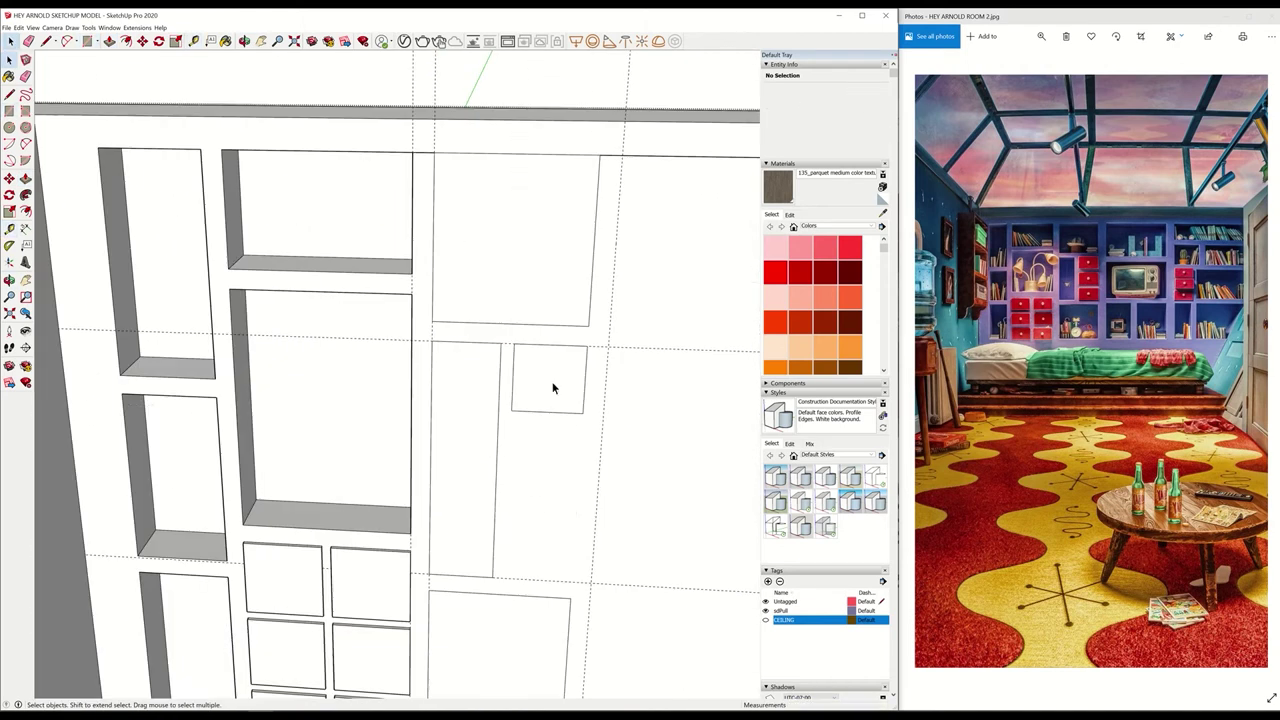
Switch to the Tape Measure tool and orbit toward the shelf wall for guides.
{"action": "key", "text": "t"}
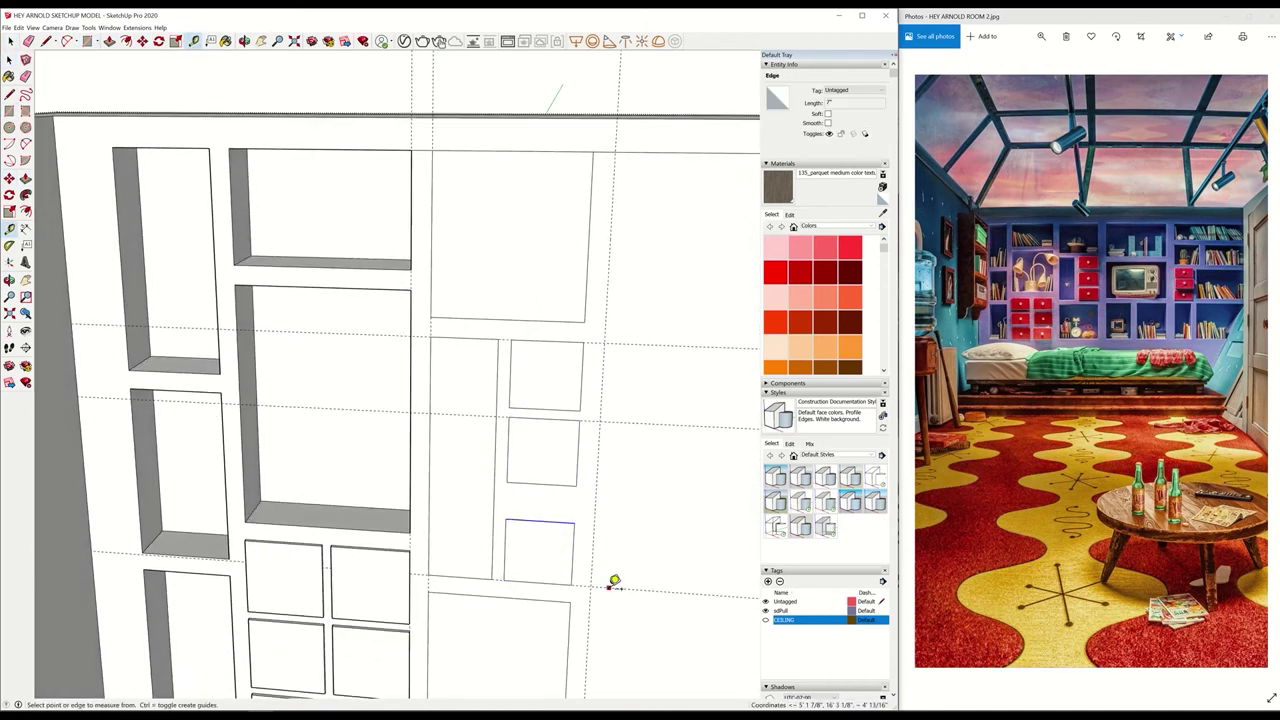
{"action": "middle_click_drag", "start_coordinate": [611, 560], "coordinate": [615, 400]}
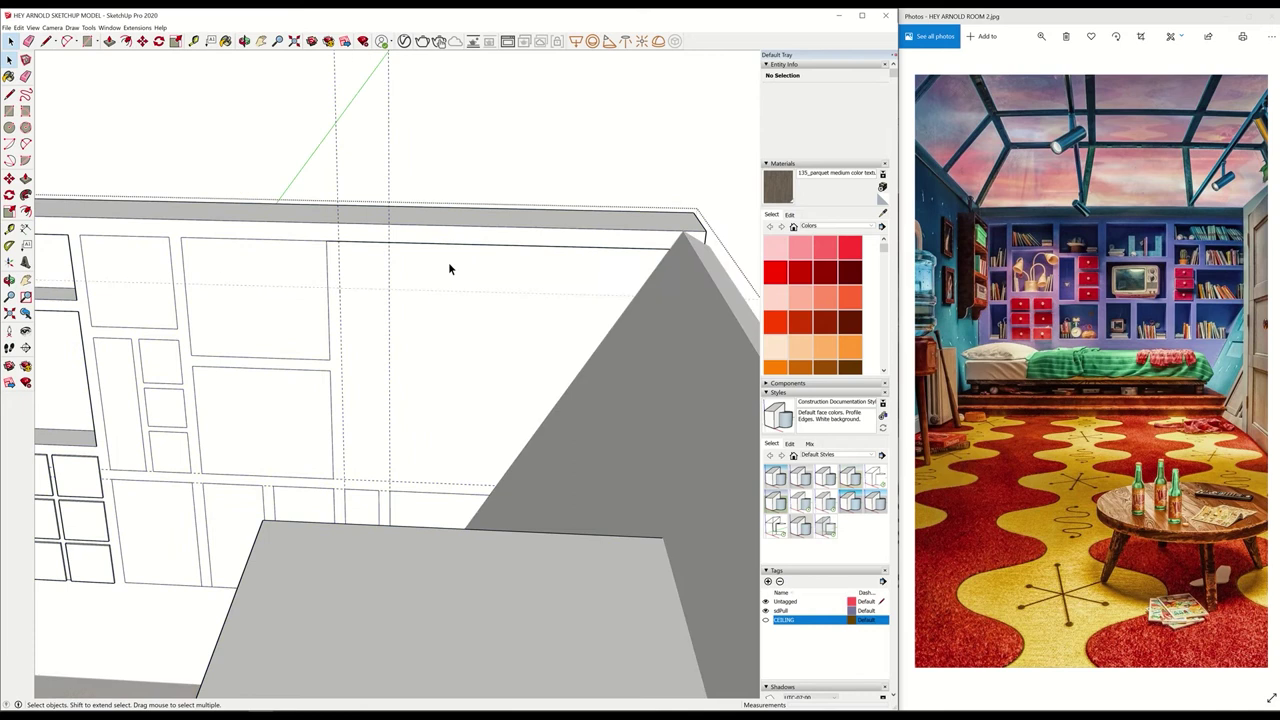
{"action": "scroll", "coordinate": [411, 474], "scroll_direction": "up", "scroll_amount": 3}
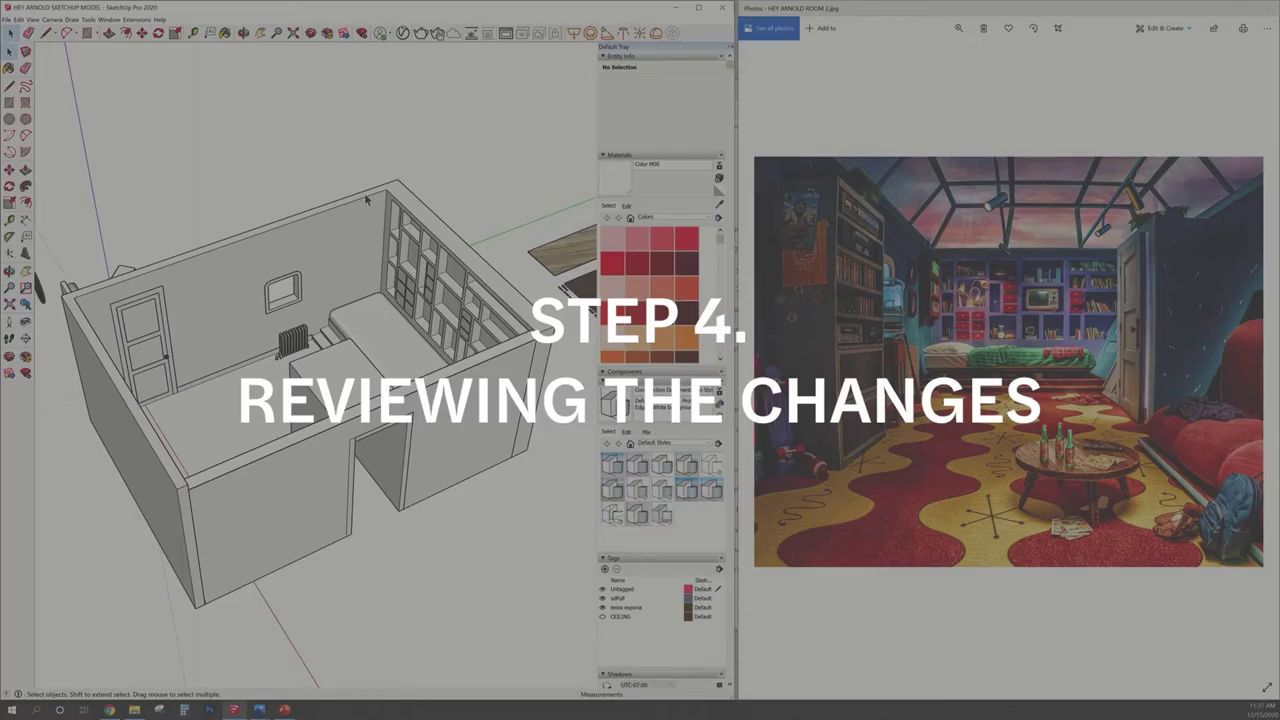
{"action": "scroll", "coordinate": [362, 200], "scroll_direction": "up", "scroll_amount": 2}
{"action": "scroll", "coordinate": [362, 200], "scroll_direction": "up", "scroll_amount": 2}
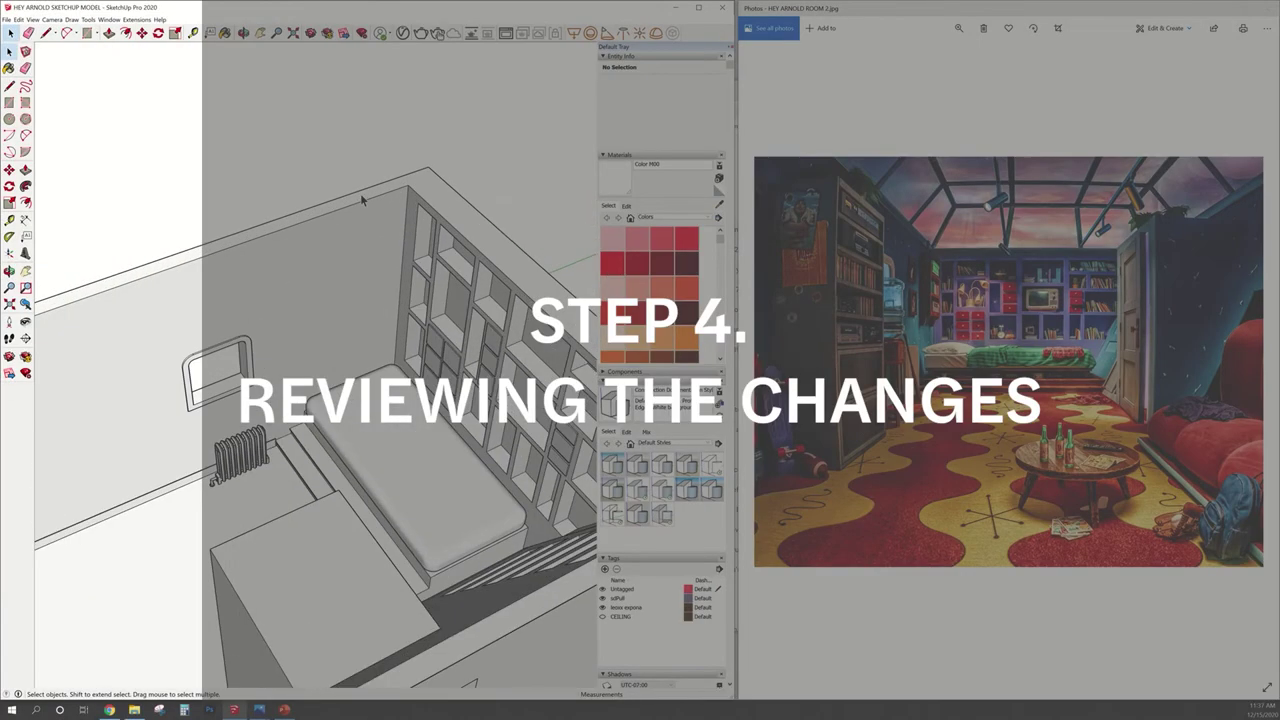
{"action": "scroll", "coordinate": [362, 200], "scroll_direction": "up", "scroll_amount": 1}
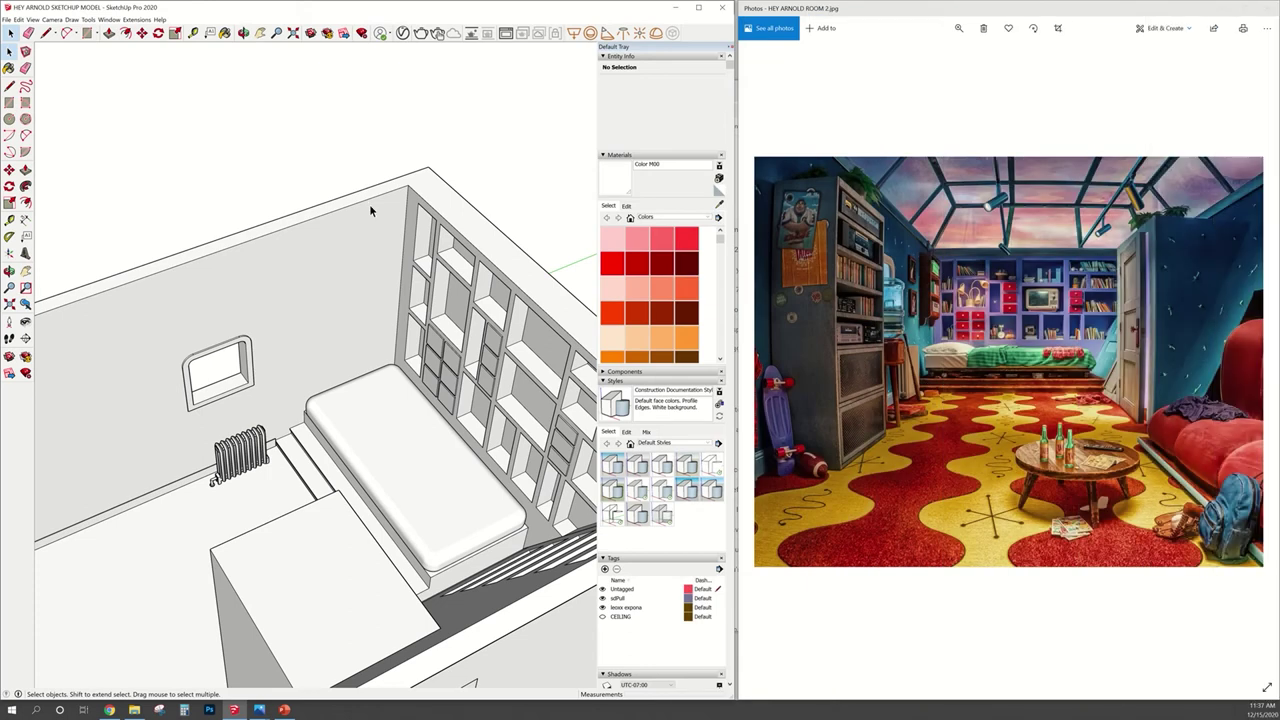
{"action": "scroll", "coordinate": [369, 204], "scroll_direction": "down", "scroll_amount": 3}
{"action": "mouse_move", "coordinate": [369, 204]}
{"action": "middle_mouse_down"}
{"action": "mouse_move", "coordinate": [507, 311]}
{"action": "mouse_move", "coordinate": [343, 294]}
{"action": "mouse_move", "coordinate": [371, 259]}
{"action": "middle_mouse_up"}
{"action": "scroll", "coordinate": [343, 294], "scroll_direction": "up", "scroll_amount": 3}
{"action": "scroll", "coordinate": [398, 250], "scroll_direction": "up", "scroll_amount": 2}
{"action": "scroll", "coordinate": [401, 308], "scroll_direction": "up", "scroll_amount": 2}
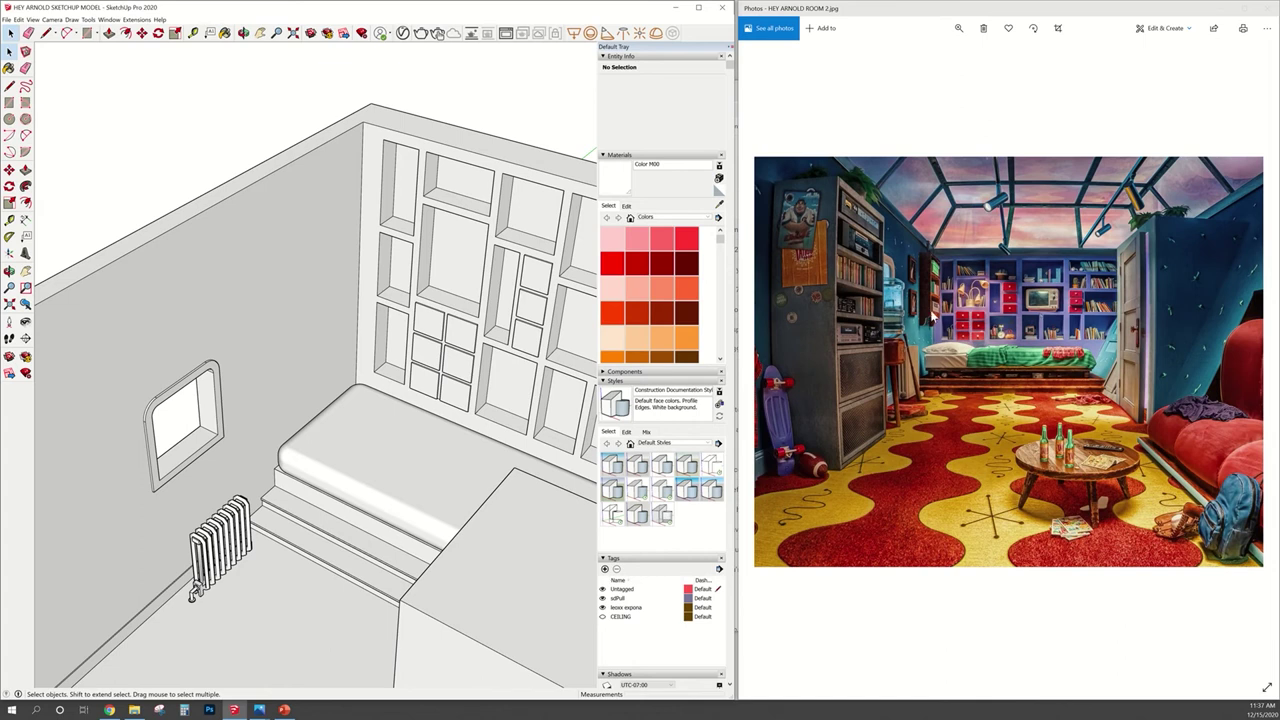
{"action": "mouse_move", "coordinate": [485, 298]}
{"action": "middle_mouse_down"}
{"action": "mouse_move", "coordinate": [206, 294]}
{"action": "mouse_move", "coordinate": [390, 299]}
{"action": "middle_mouse_up"}
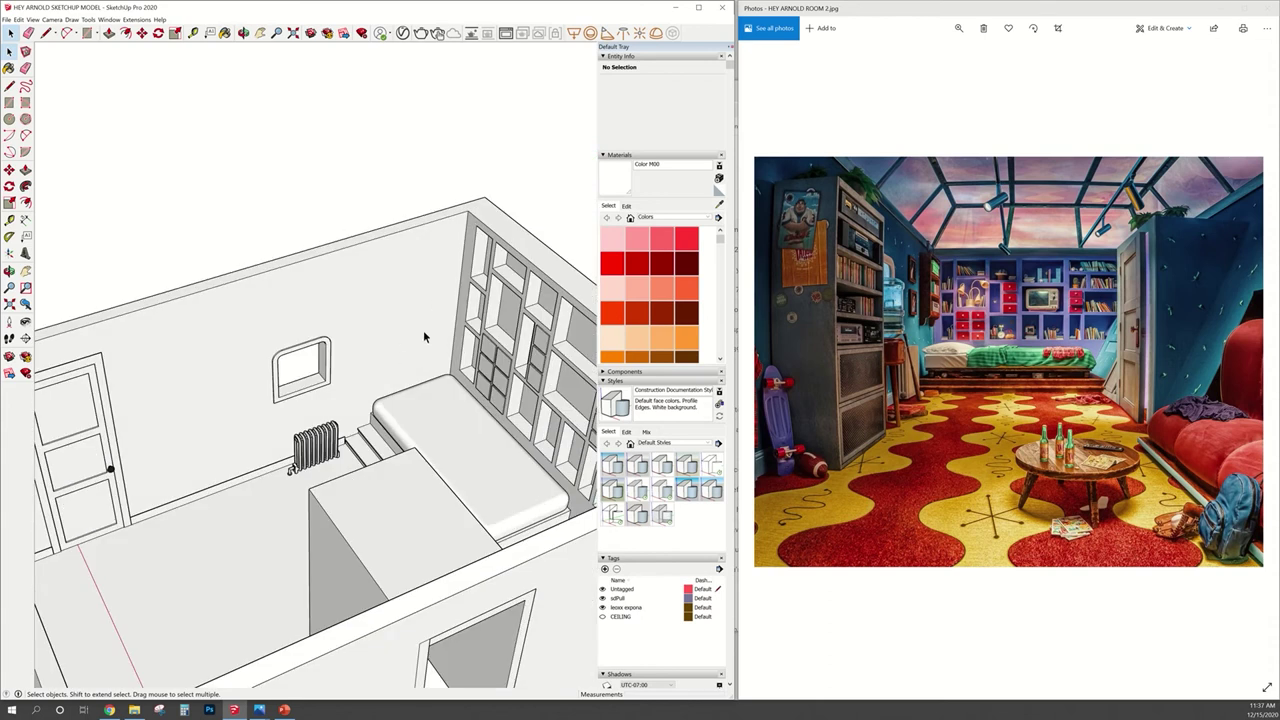
{"action": "scroll", "coordinate": [416, 323], "scroll_direction": "down", "scroll_amount": 5}
{"action": "scroll", "coordinate": [368, 403], "scroll_direction": "up", "scroll_amount": 5}
{"action": "scroll", "coordinate": [319, 452], "scroll_direction": "up", "scroll_amount": 2}
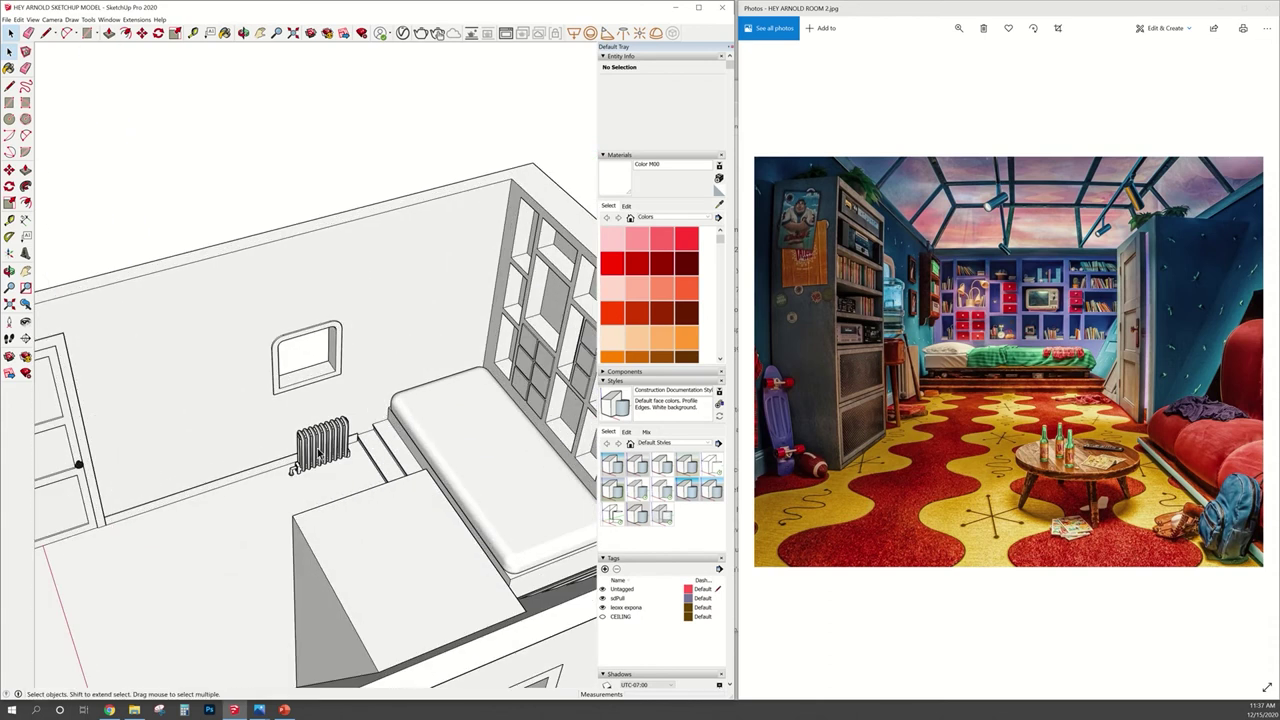
{"action": "scroll", "coordinate": [319, 452], "scroll_direction": "up", "scroll_amount": 2}
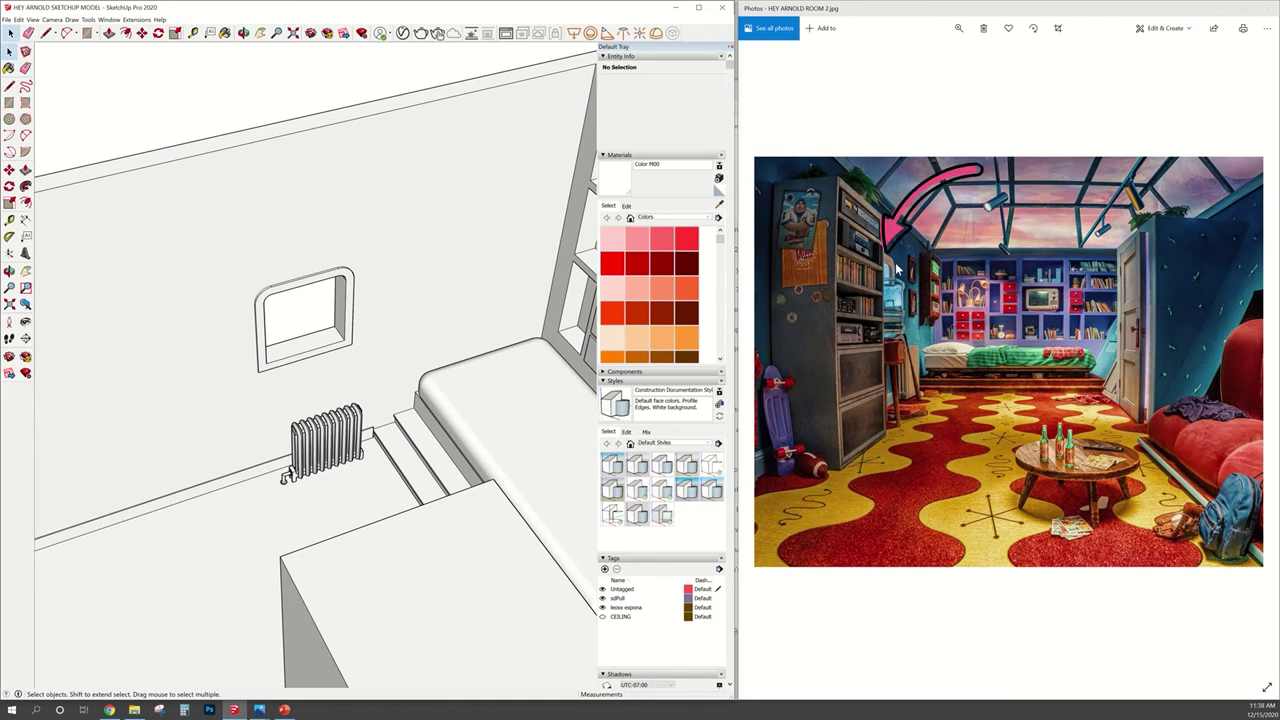
{"action": "scroll", "coordinate": [420, 366], "scroll_direction": "down", "scroll_amount": 3}
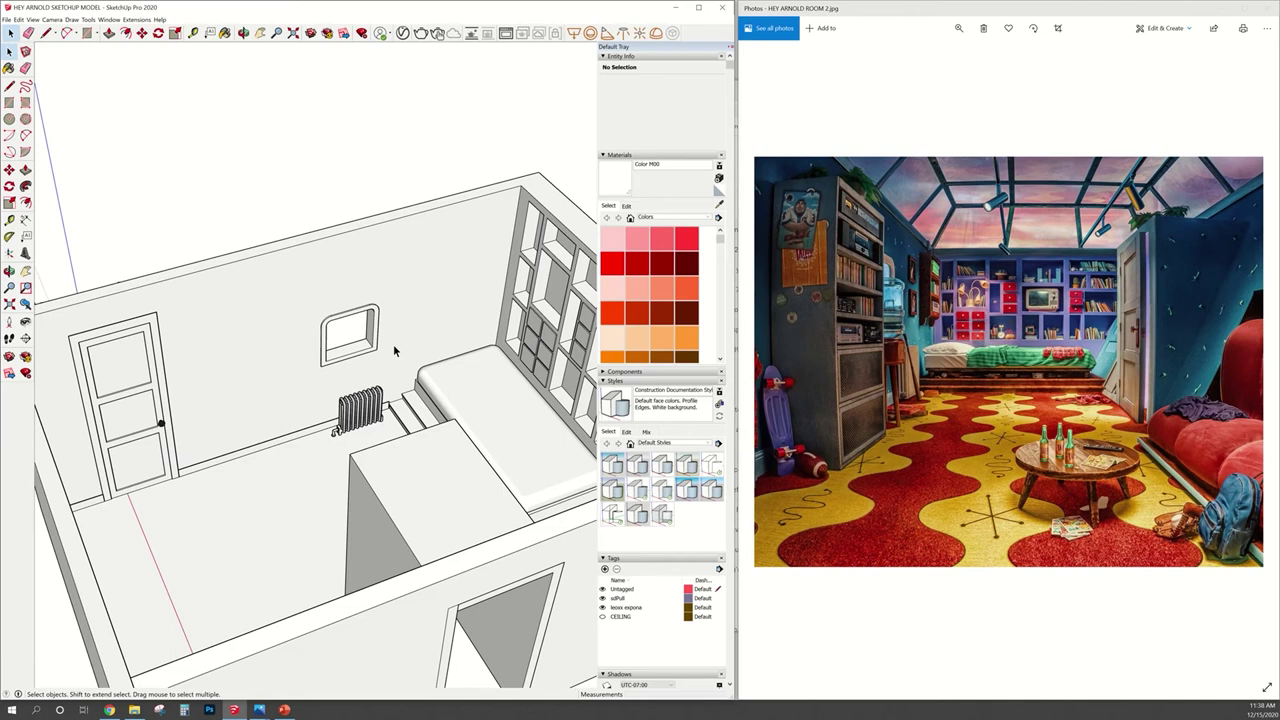
{"action": "scroll", "coordinate": [393, 344], "scroll_direction": "down", "scroll_amount": 3}
{"action": "scroll", "coordinate": [271, 409], "scroll_direction": "up", "scroll_amount": 4}
{"action": "scroll", "coordinate": [263, 434], "scroll_direction": "up", "scroll_amount": 3}
{"action": "scroll", "coordinate": [262, 454], "scroll_direction": "up", "scroll_amount": 2}
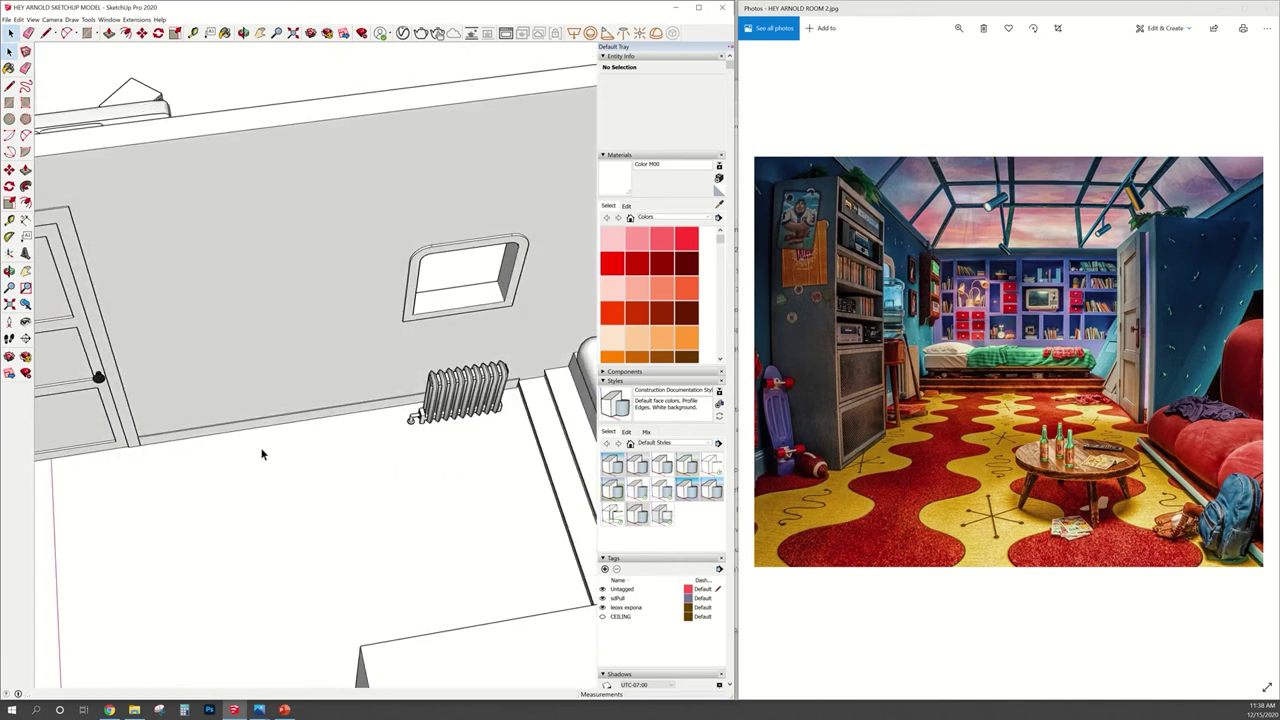
Draw the cabinet footprint on the floor and extrude it into a low box.
{"action": "key", "text": "r"}
{"action": "left_click", "coordinate": [162, 441]}
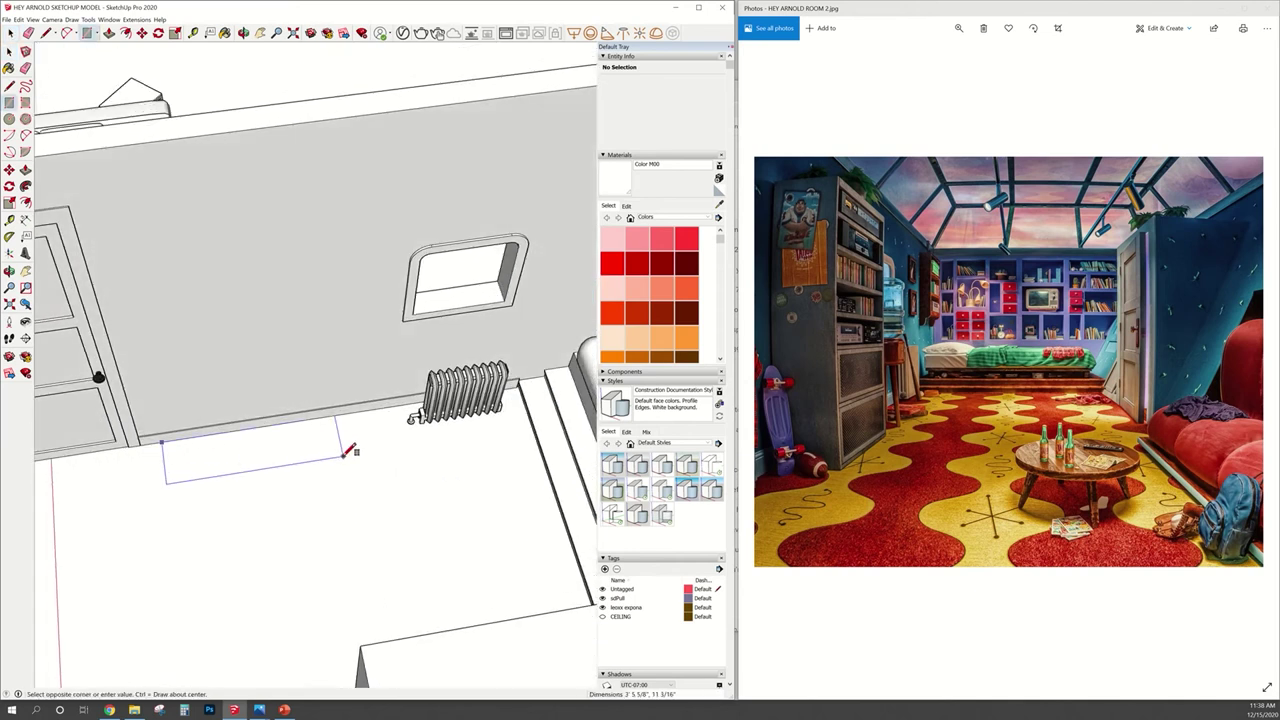
{"action": "left_click", "coordinate": [346, 455]}
{"action": "key", "text": "p"}
{"action": "left_click_drag", "start_coordinate": [297, 451], "coordinate": [295, 424]}
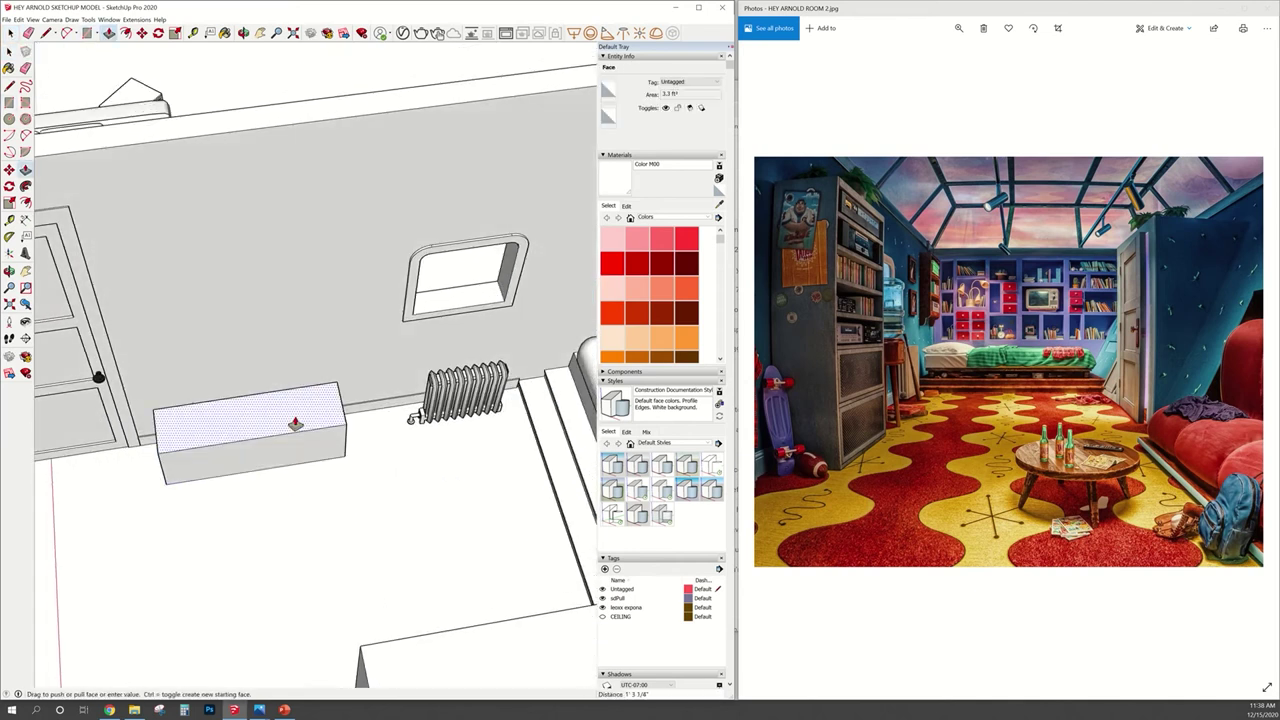
{"action": "left_click", "coordinate": [290, 424]}
Copy the box's top face upward twice to form two thin wall shelves.
{"action": "mouse_move", "coordinate": [266, 377]}
{"action": "middle_mouse_down"}
{"action": "mouse_move", "coordinate": [309, 394]}
{"action": "mouse_move", "coordinate": [334, 354]}
{"action": "middle_mouse_up"}
{"action": "key", "text": "space"}
{"action": "double_click", "coordinate": [293, 376]}
{"action": "key", "text": "m"}
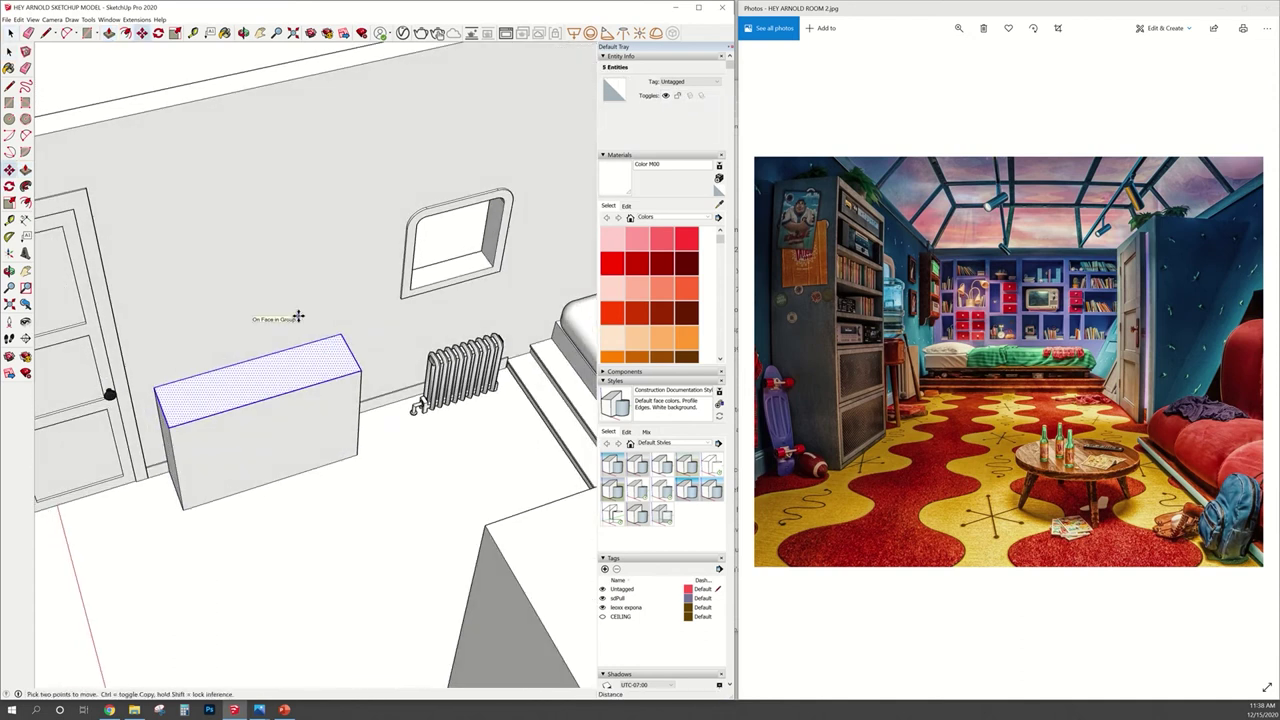
{"action": "left_click", "coordinate": [298, 316]}
{"action": "left_click", "coordinate": [321, 272]}
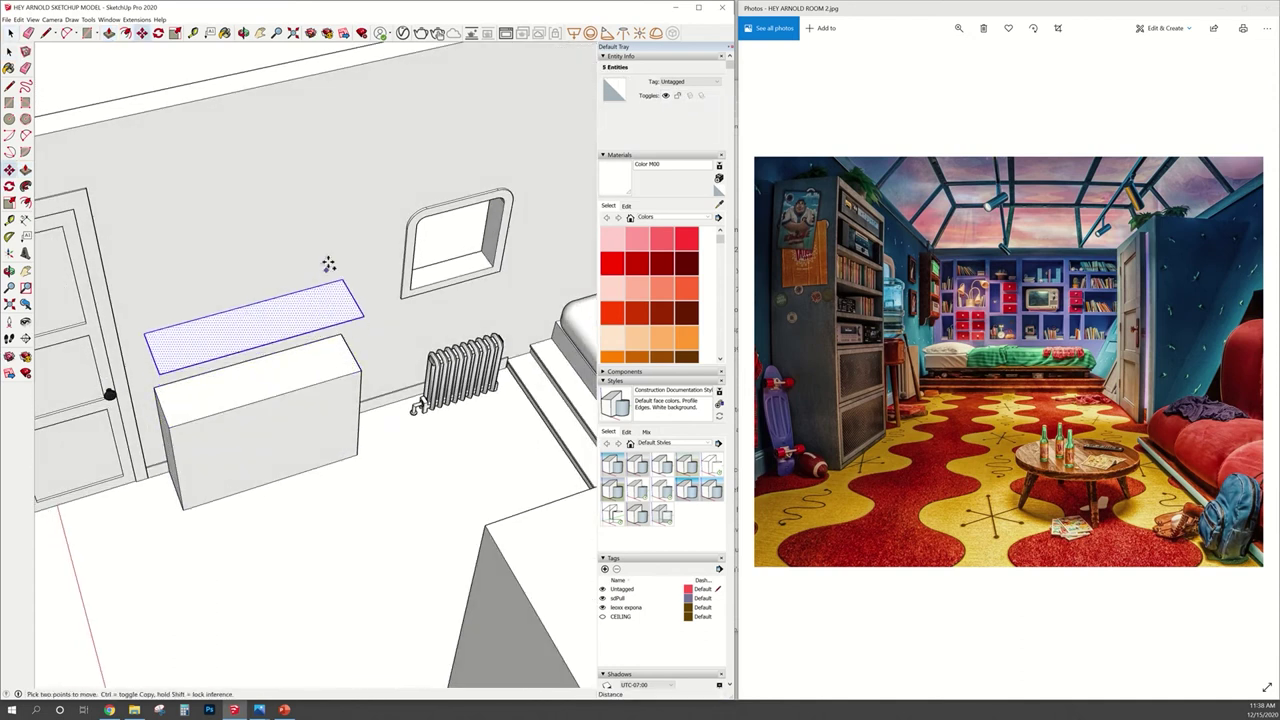
{"action": "left_click", "coordinate": [328, 264]}
{"action": "left_click", "coordinate": [323, 206]}
Clear the selection and switch the reference image to the floor plan sketch.
{"action": "mouse_move", "coordinate": [323, 206]}
{"action": "middle_mouse_down"}
{"action": "mouse_move", "coordinate": [380, 349]}
{"action": "mouse_move", "coordinate": [254, 373]}
{"action": "middle_mouse_up"}
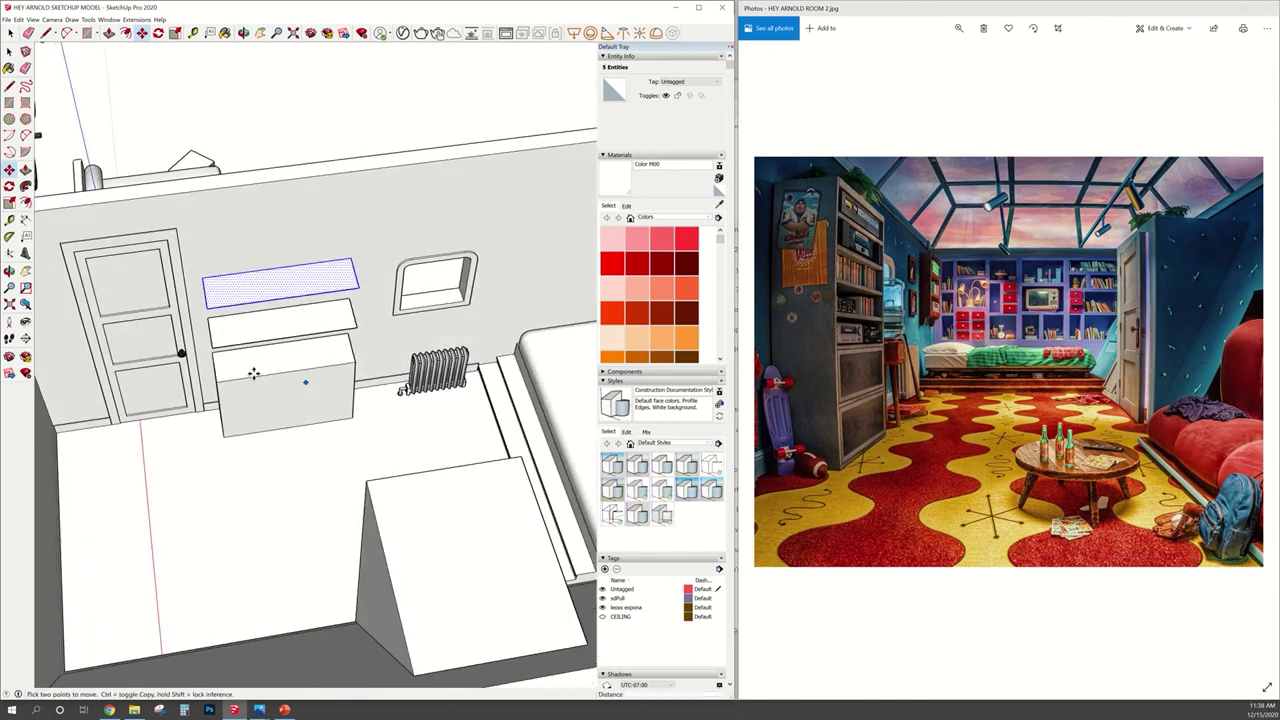
{"action": "scroll", "coordinate": [300, 380], "scroll_direction": "down", "scroll_amount": 2}
{"action": "scroll", "coordinate": [398, 272], "scroll_direction": "down", "scroll_amount": 2}
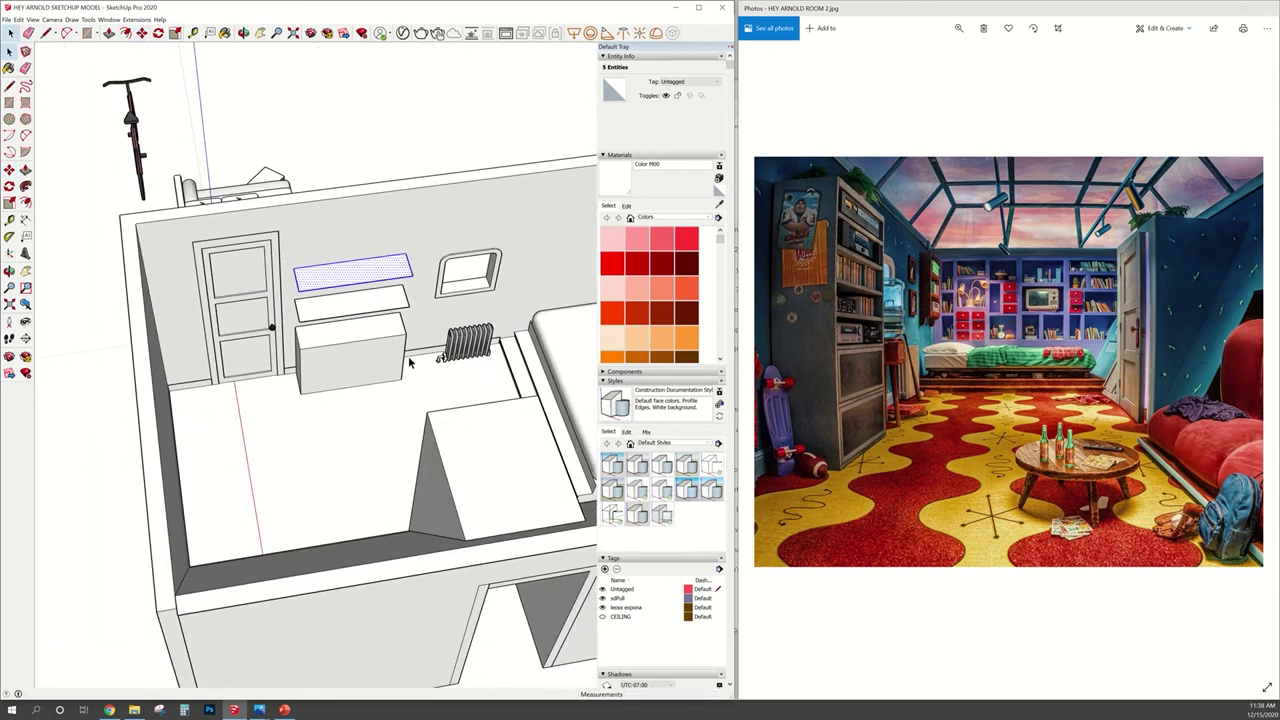
{"action": "scroll", "coordinate": [382, 343], "scroll_direction": "up", "scroll_amount": 2}
{"action": "scroll", "coordinate": [263, 293], "scroll_direction": "up", "scroll_amount": 2}
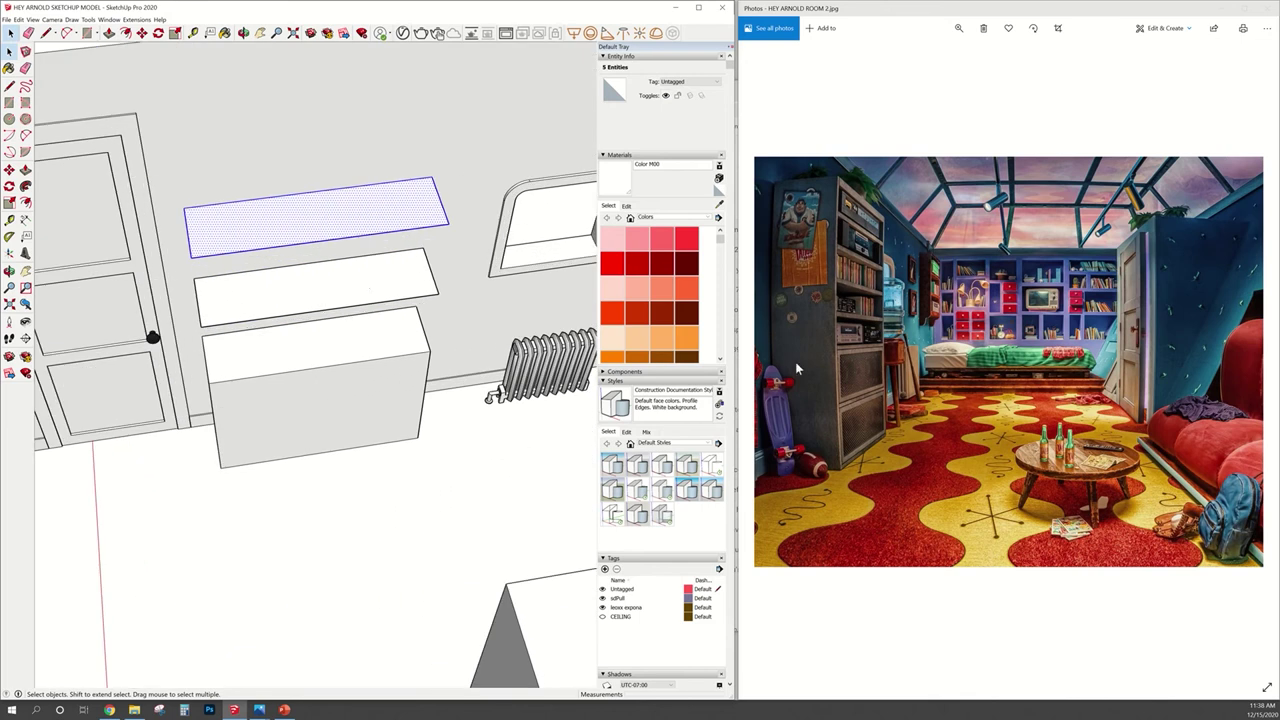
{"action": "left_click", "coordinate": [412, 227]}
{"action": "scroll", "coordinate": [412, 227], "scroll_direction": "down", "scroll_amount": 3}
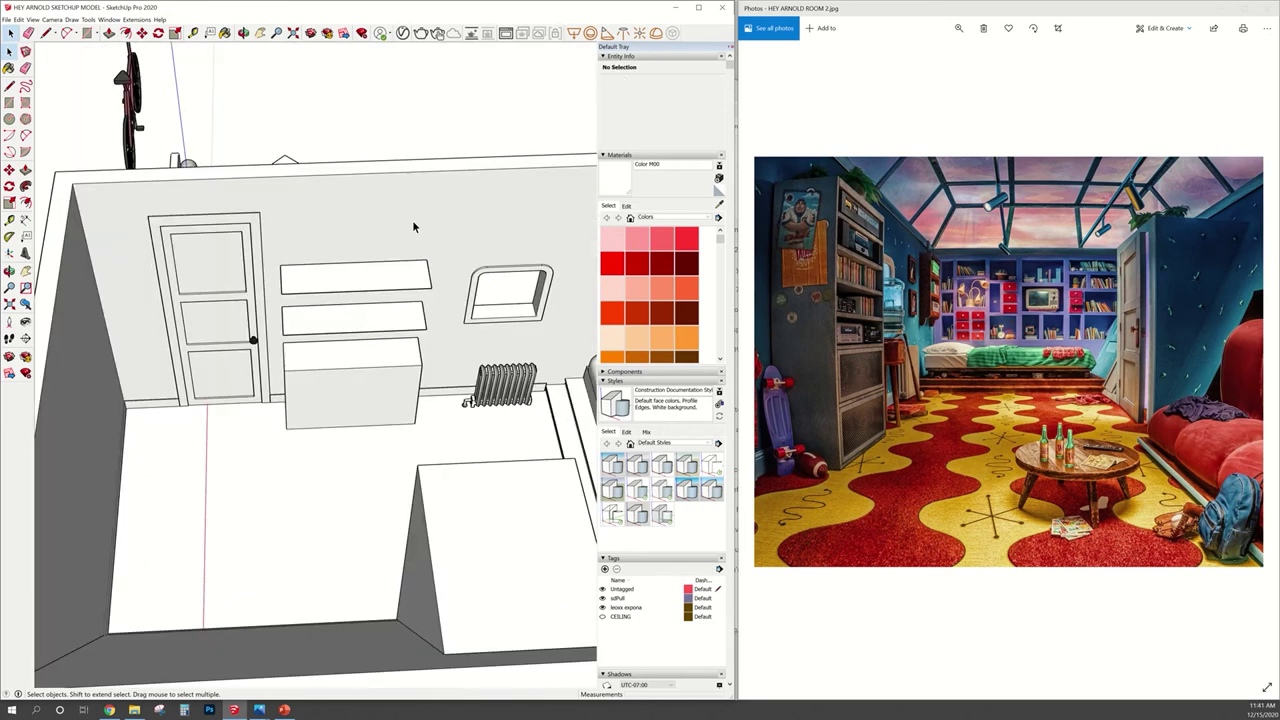
{"action": "left_click", "coordinate": [258, 710]}
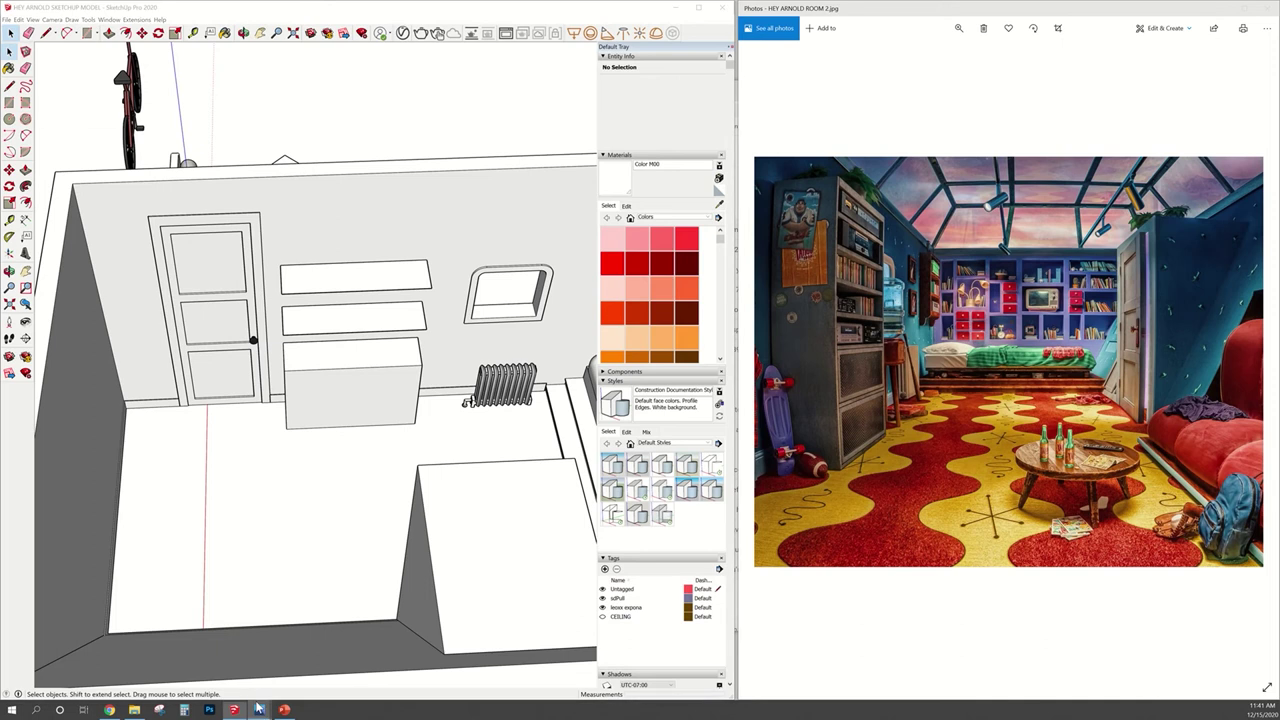
{"action": "left_click", "coordinate": [288, 650]}
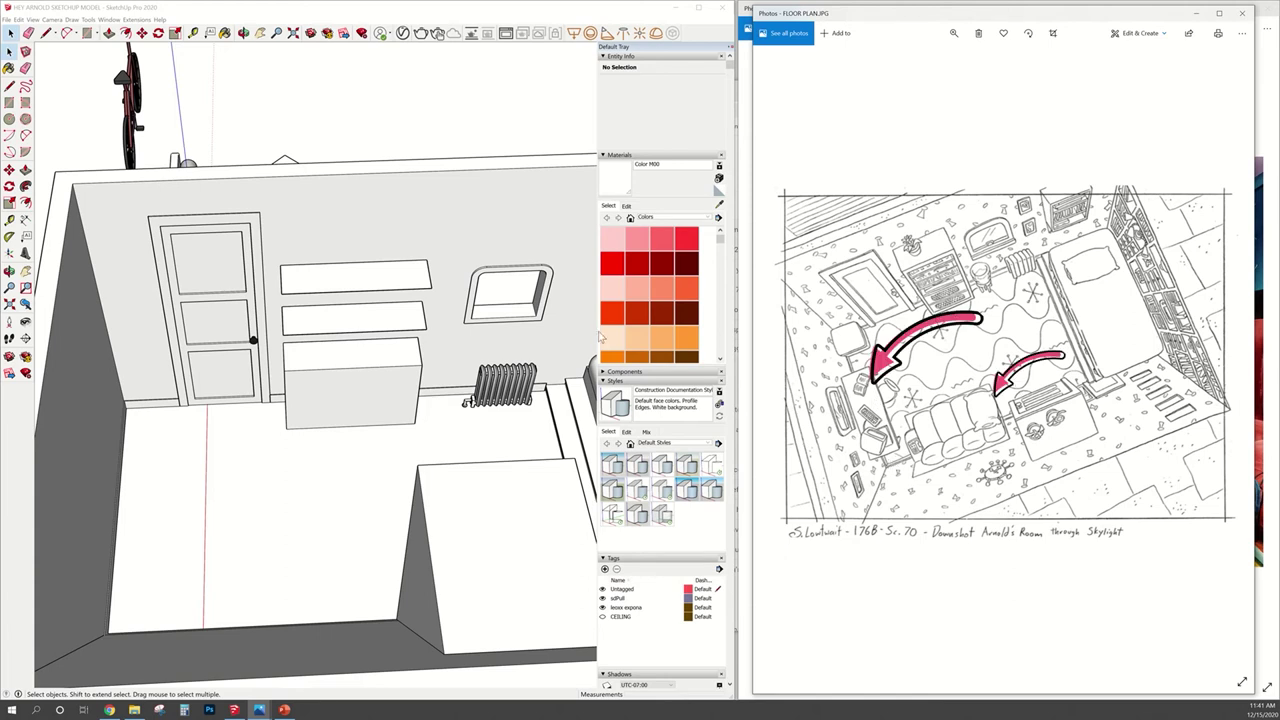
Move the bicycle from outside the room onto the left side wall.
{"action": "scroll", "coordinate": [361, 282], "scroll_direction": "down", "scroll_amount": 3}
{"action": "scroll", "coordinate": [292, 311], "scroll_direction": "up", "scroll_amount": 3}
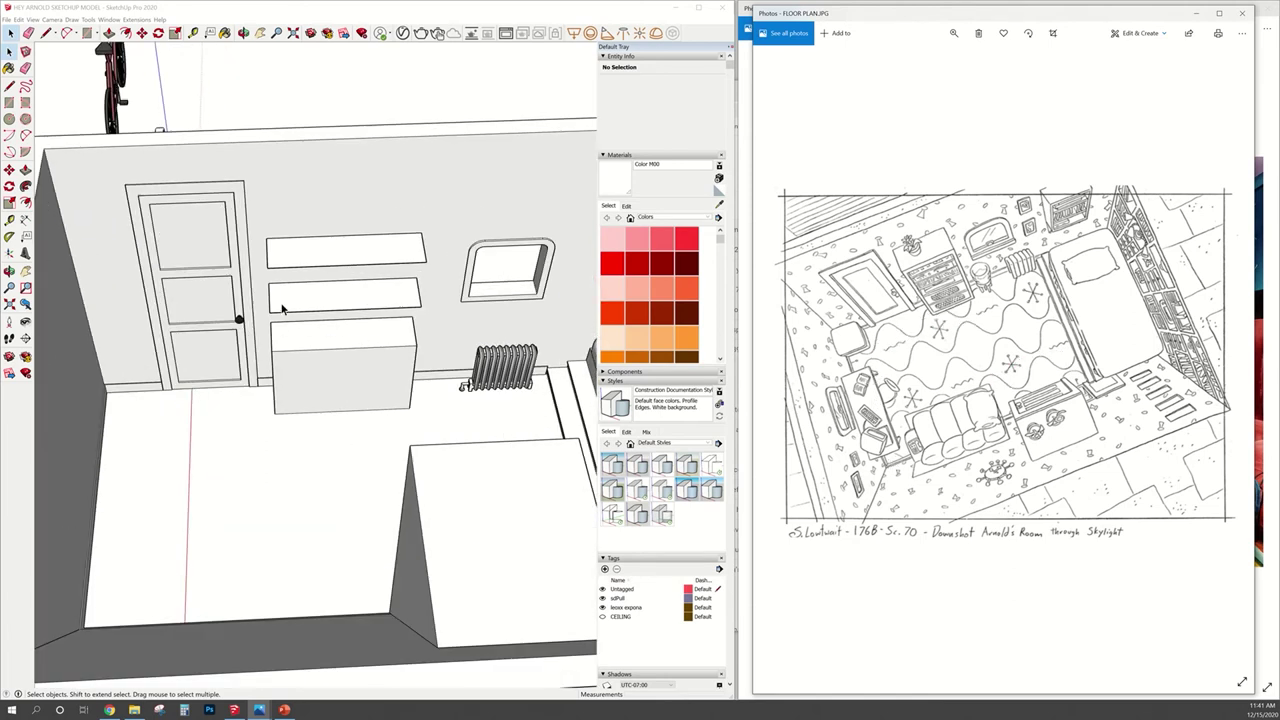
{"action": "scroll", "coordinate": [282, 310], "scroll_direction": "down", "scroll_amount": 3}
{"action": "middle_click_drag", "start_coordinate": [282, 310], "coordinate": [467, 323]}
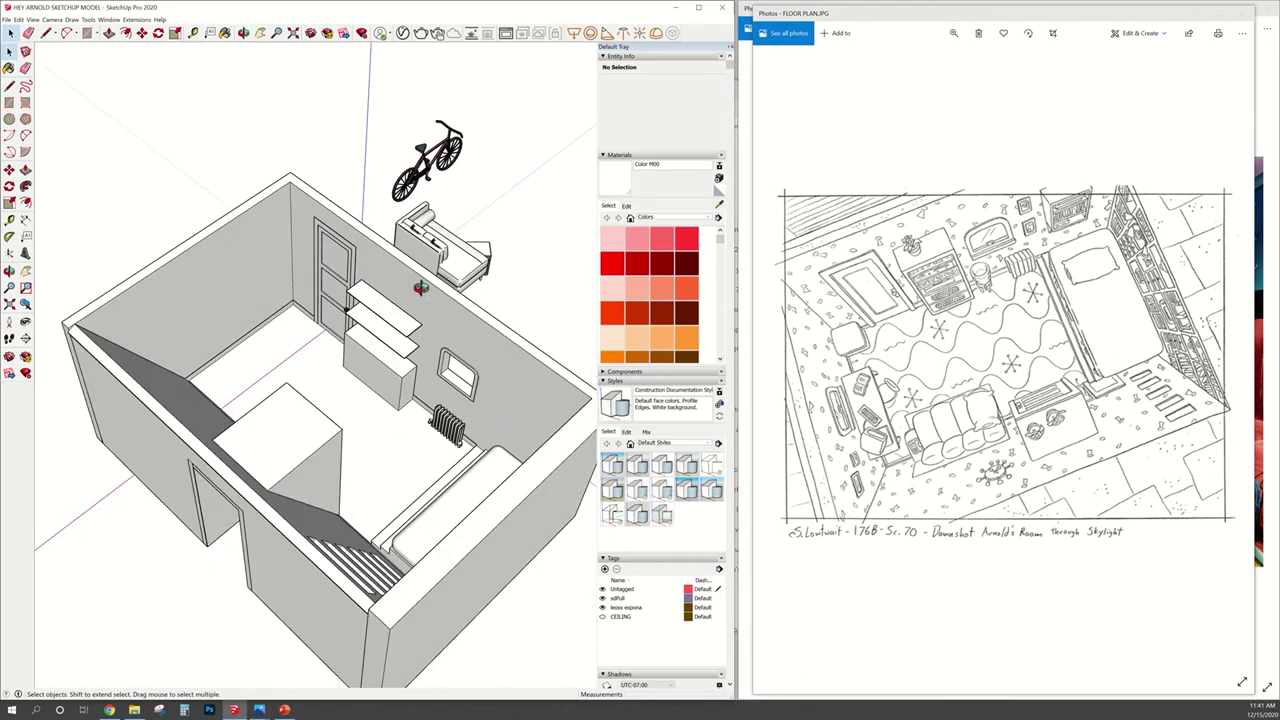
{"action": "middle_click_drag", "start_coordinate": [423, 286], "coordinate": [400, 275]}
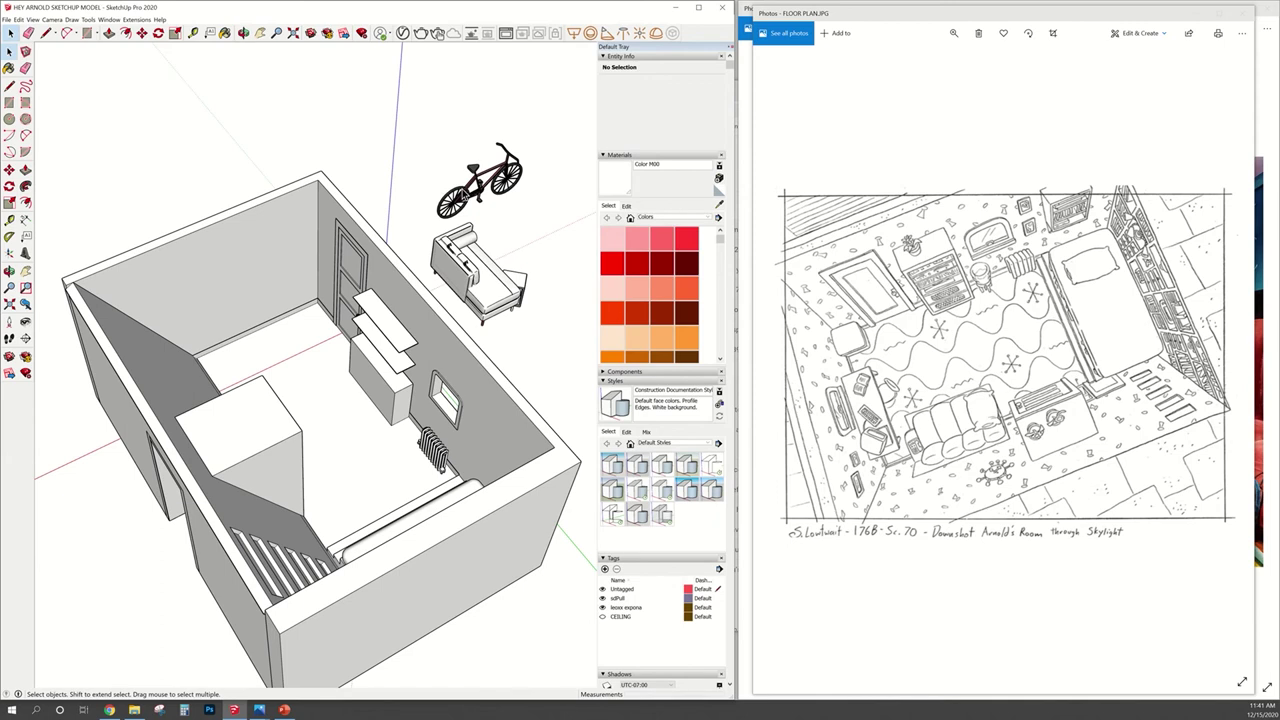
{"action": "left_click", "coordinate": [473, 178]}
{"action": "middle_click_drag", "start_coordinate": [452, 186], "coordinate": [430, 174]}
{"action": "key", "text": "m"}
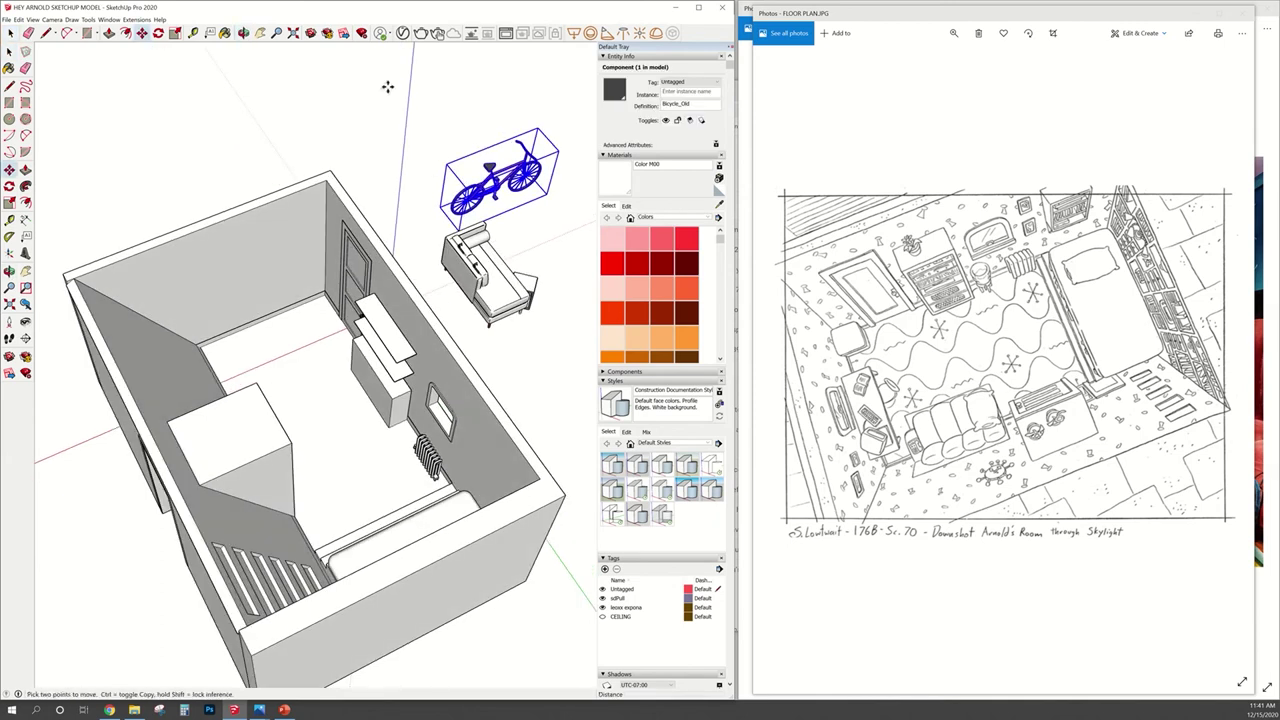
{"action": "left_click", "coordinate": [392, 85]}
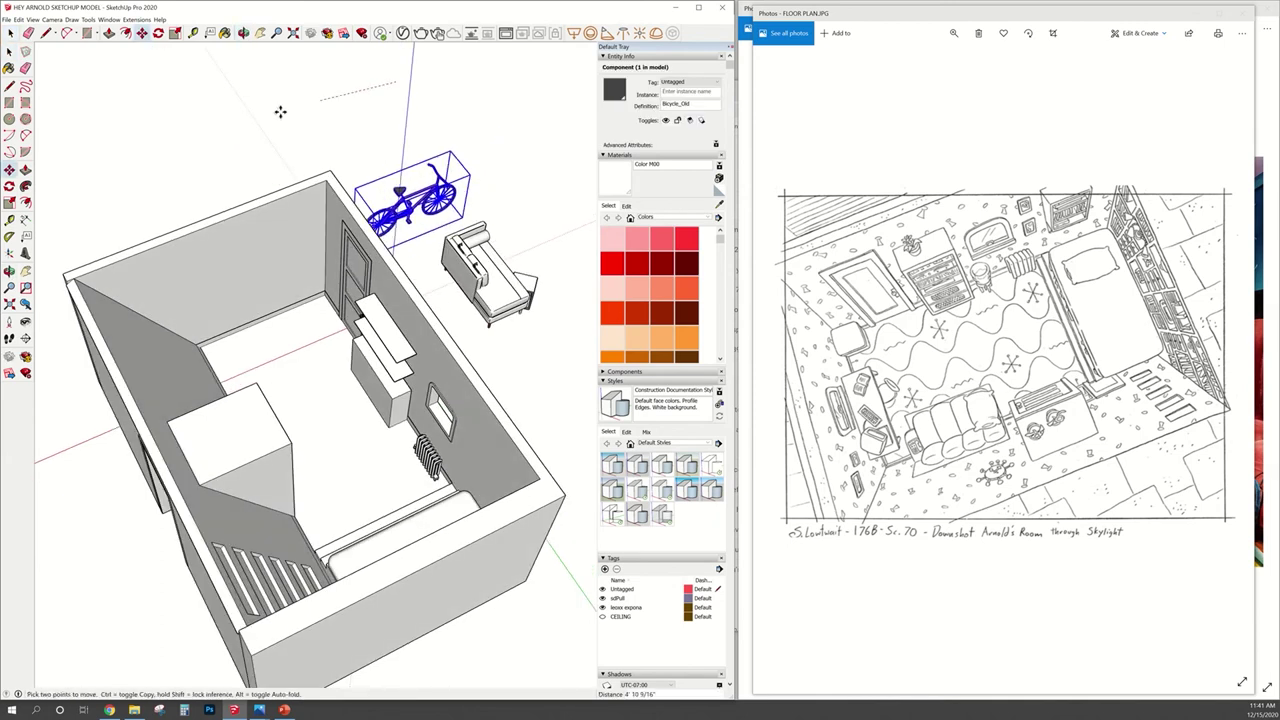
{"action": "left_click", "coordinate": [190, 158]}
Orbit and zoom to look down on the room with the bicycle in place.
{"action": "middle_click_drag", "start_coordinate": [207, 289], "coordinate": [265, 268]}
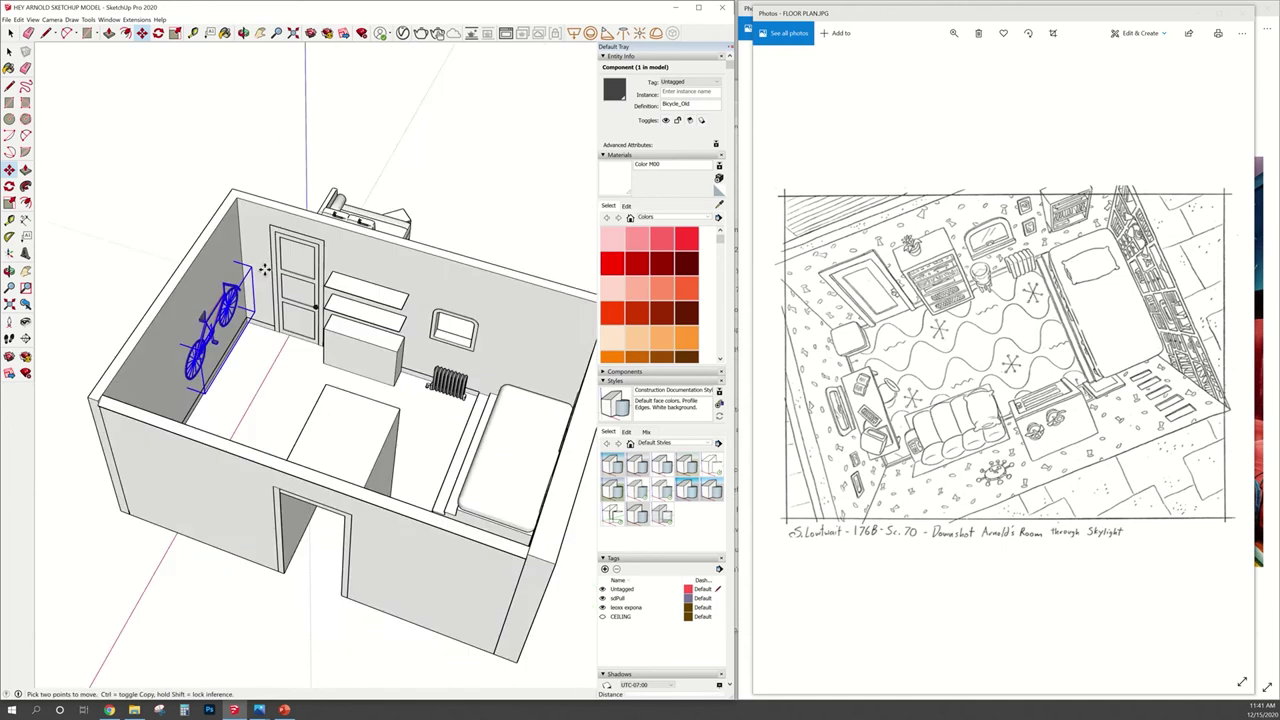
{"action": "scroll", "coordinate": [265, 268], "scroll_direction": "up", "scroll_amount": 2}
{"action": "scroll", "coordinate": [255, 268], "scroll_direction": "up", "scroll_amount": 2}
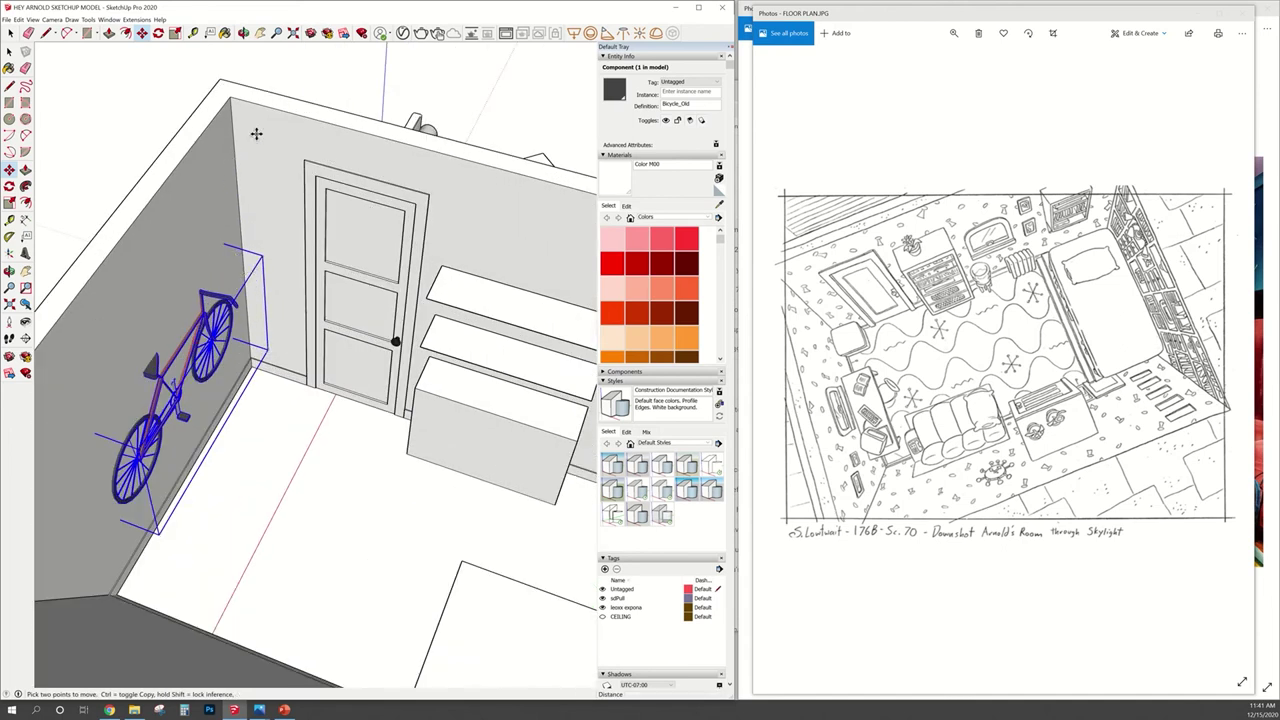
{"action": "scroll", "coordinate": [337, 283], "scroll_direction": "down", "scroll_amount": 2}
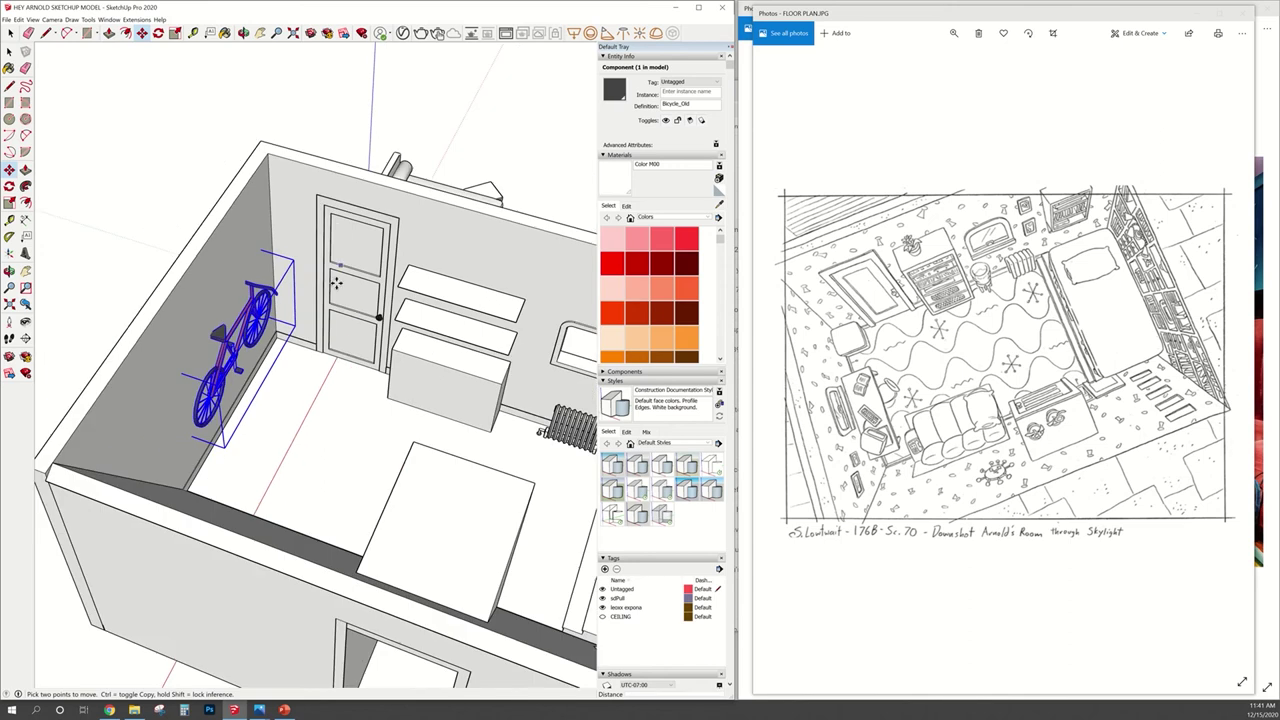
{"action": "key", "text": "space"}
{"action": "scroll", "coordinate": [296, 292], "scroll_direction": "up", "scroll_amount": 3}
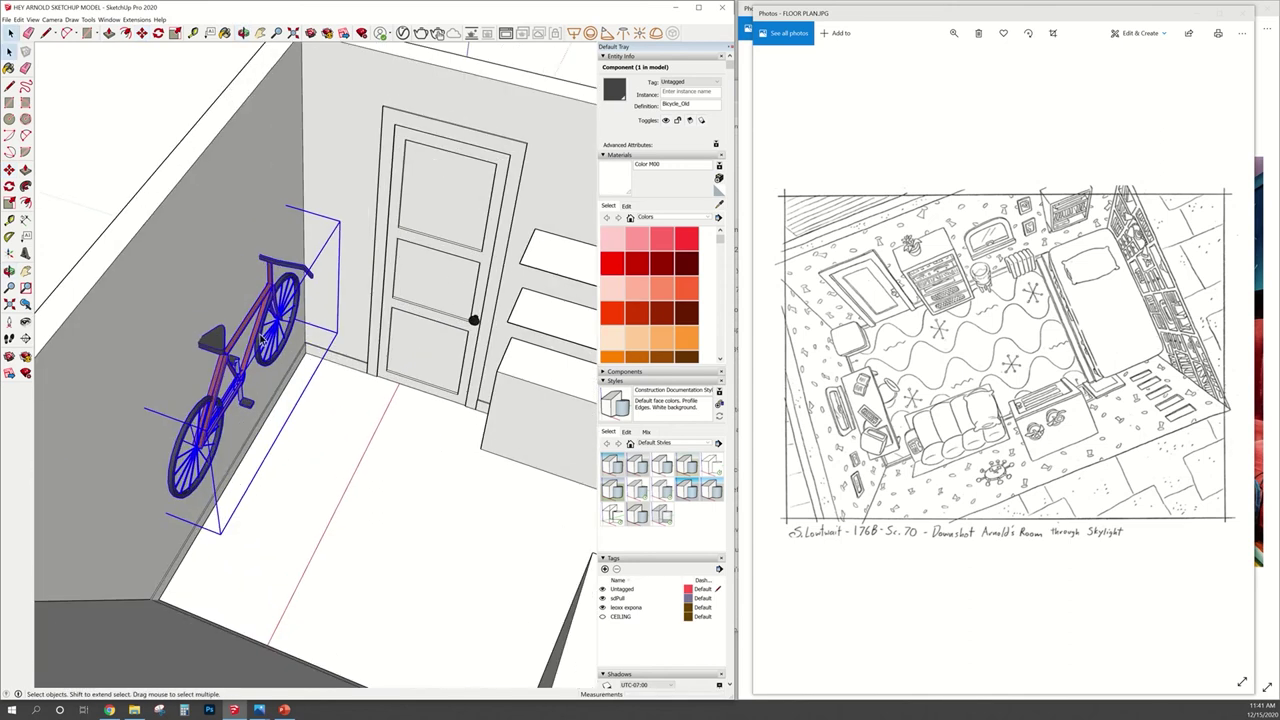
{"action": "scroll", "coordinate": [260, 315], "scroll_direction": "down", "scroll_amount": 3}
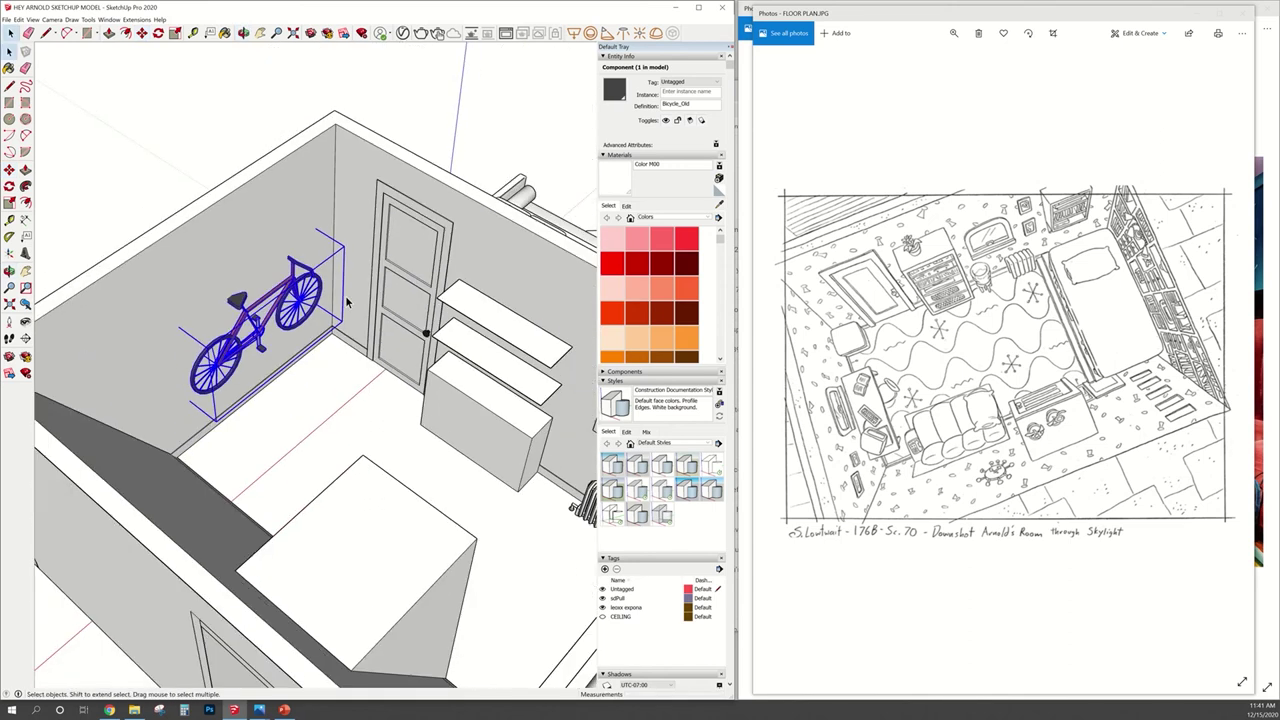
{"action": "middle_click_drag", "start_coordinate": [348, 305], "coordinate": [308, 366]}
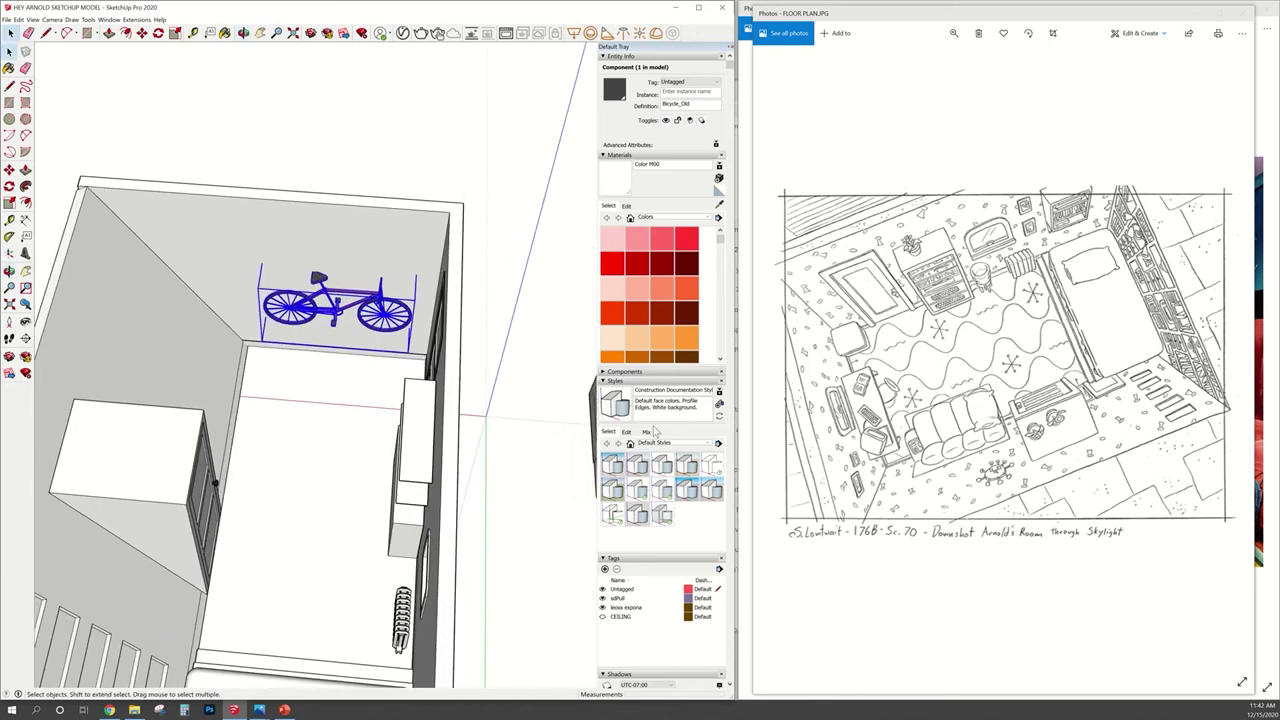
{"action": "scroll", "coordinate": [250, 389], "scroll_direction": "down", "scroll_amount": 3}
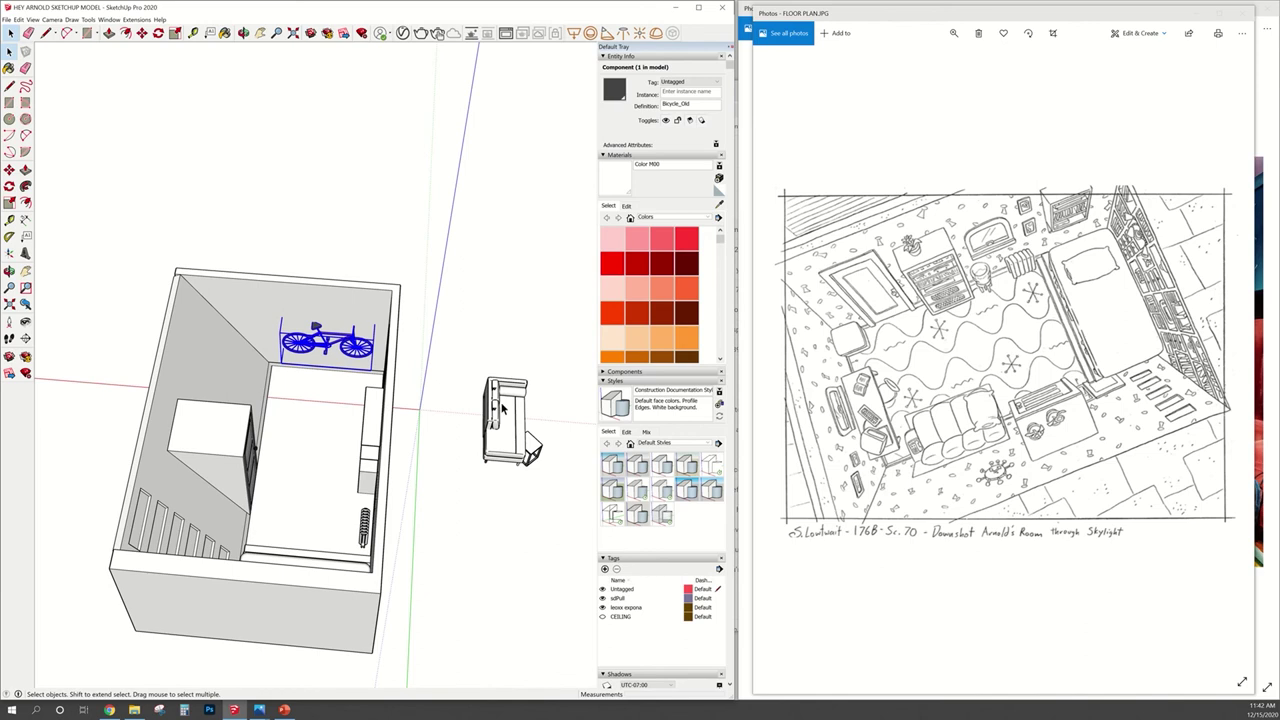
Bring the sofa from outside into the room against the wall under the bicycle.
{"action": "scroll", "coordinate": [518, 420], "scroll_direction": "down", "scroll_amount": 1}
{"action": "left_click", "coordinate": [520, 425]}
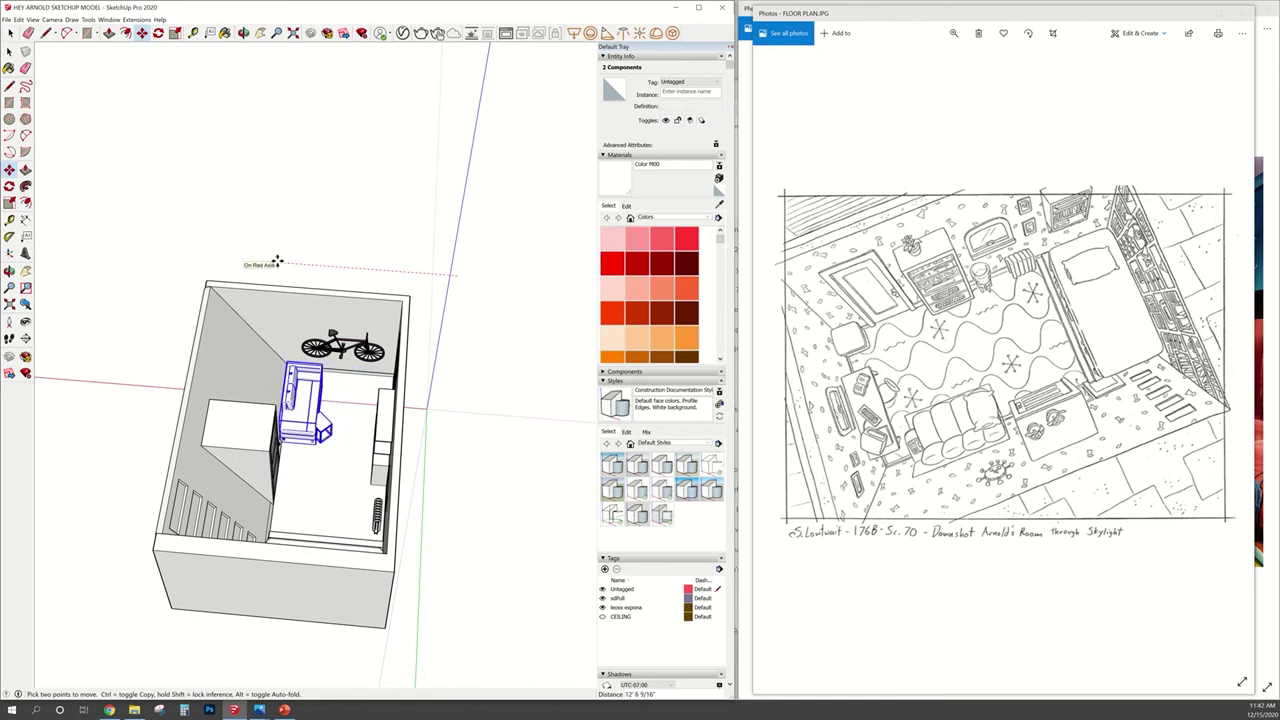
{"action": "key", "text": "Escape"}
{"action": "scroll", "coordinate": [347, 310], "scroll_direction": "up", "scroll_amount": 2}
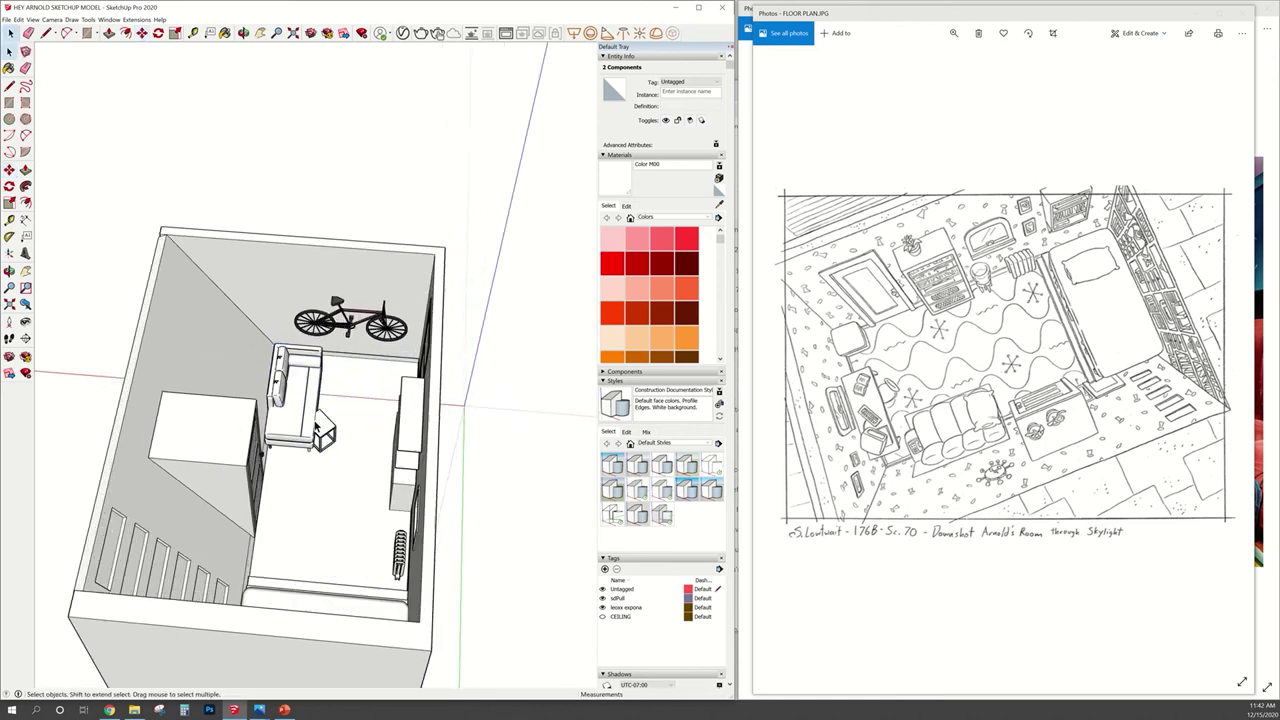
{"action": "scroll", "coordinate": [346, 322], "scroll_direction": "up", "scroll_amount": 2}
{"action": "scroll", "coordinate": [345, 335], "scroll_direction": "up", "scroll_amount": 2}
{"action": "scroll", "coordinate": [343, 350], "scroll_direction": "up", "scroll_amount": 2}
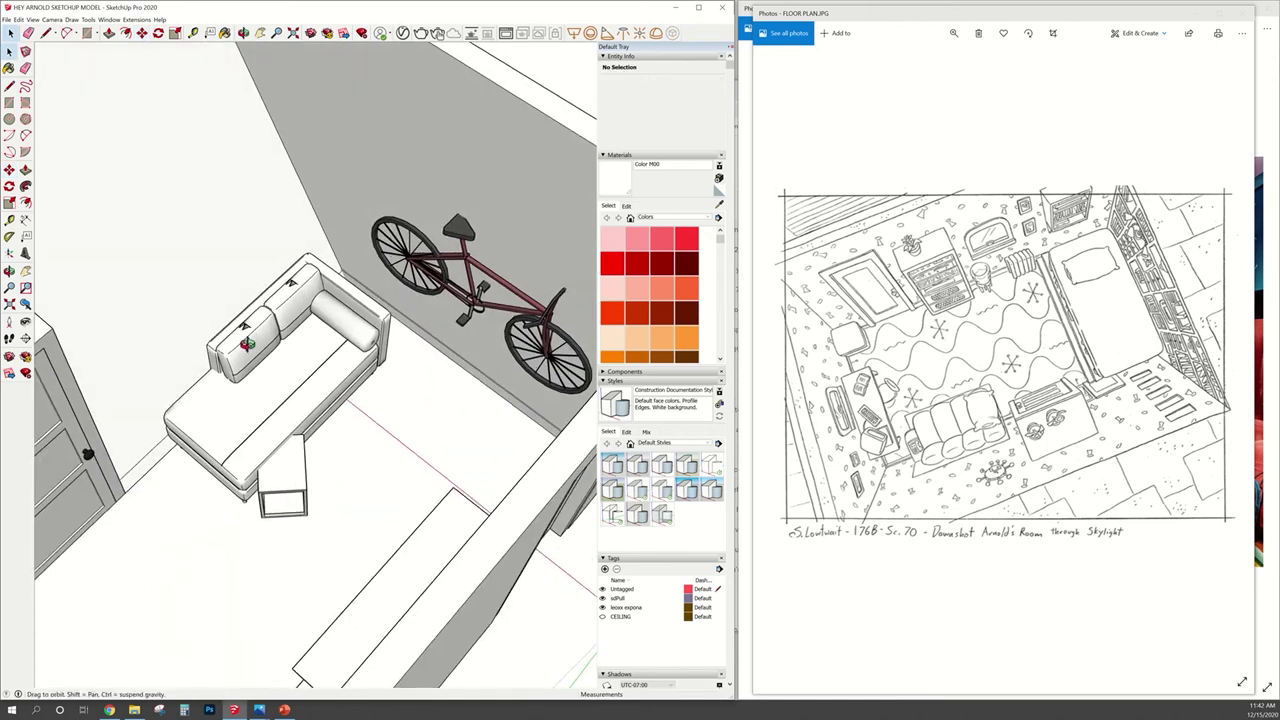
{"action": "middle_click_drag", "start_coordinate": [245, 343], "coordinate": [308, 362]}
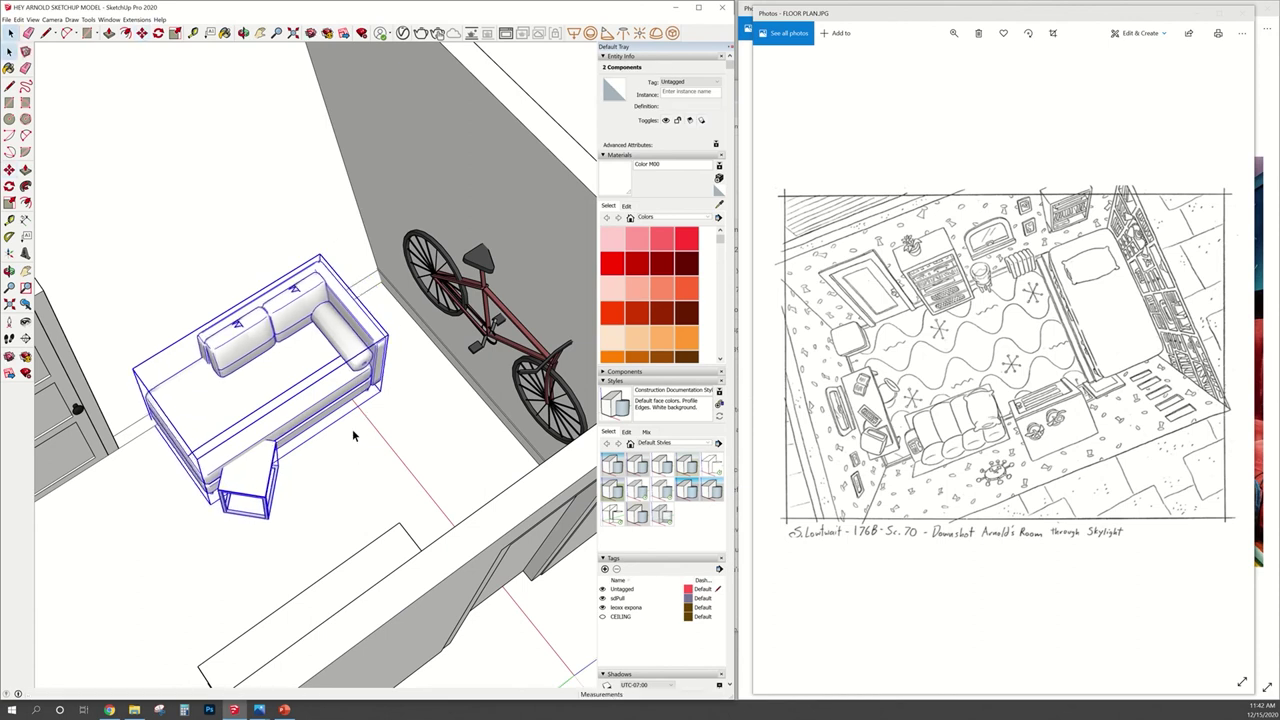
{"action": "middle_click_drag", "start_coordinate": [314, 383], "coordinate": [284, 440]}
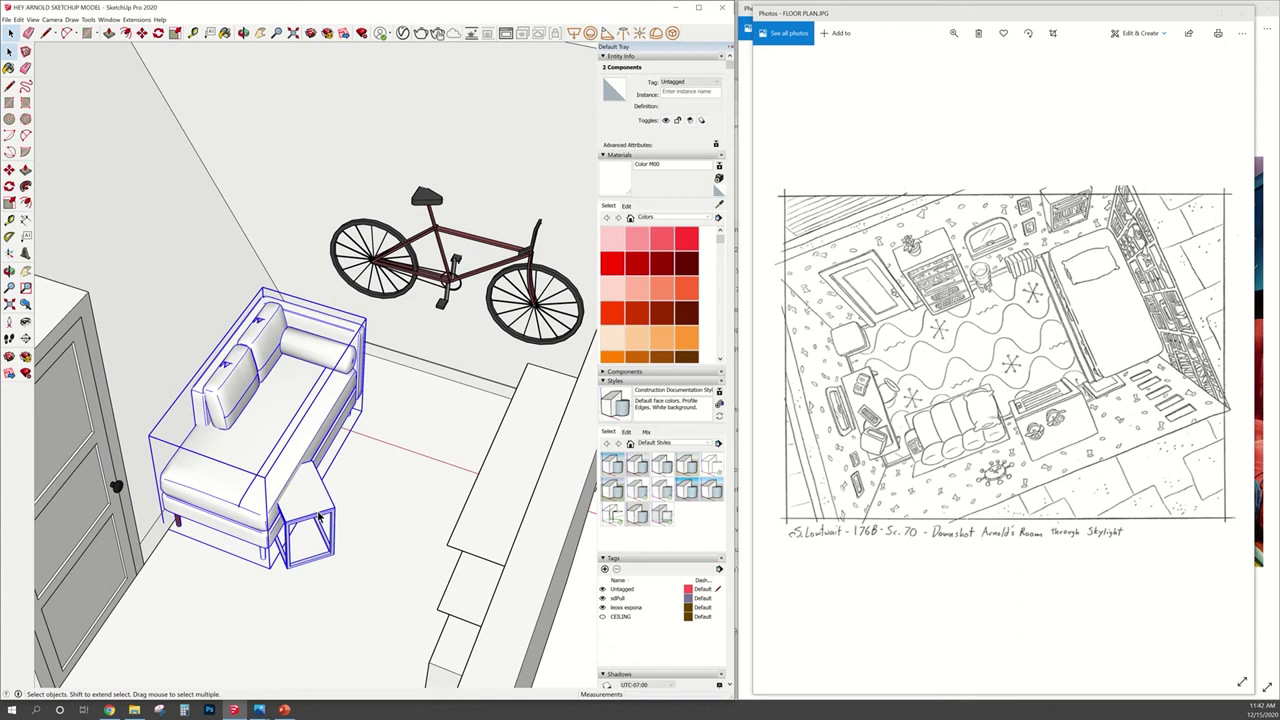
{"action": "scroll", "coordinate": [319, 516], "scroll_direction": "down", "scroll_amount": 3}
Select only the side table beside the sofa and check it from above.
{"action": "left_click", "coordinate": [285, 510]}
{"action": "scroll", "coordinate": [285, 510], "scroll_direction": "up", "scroll_amount": 3}
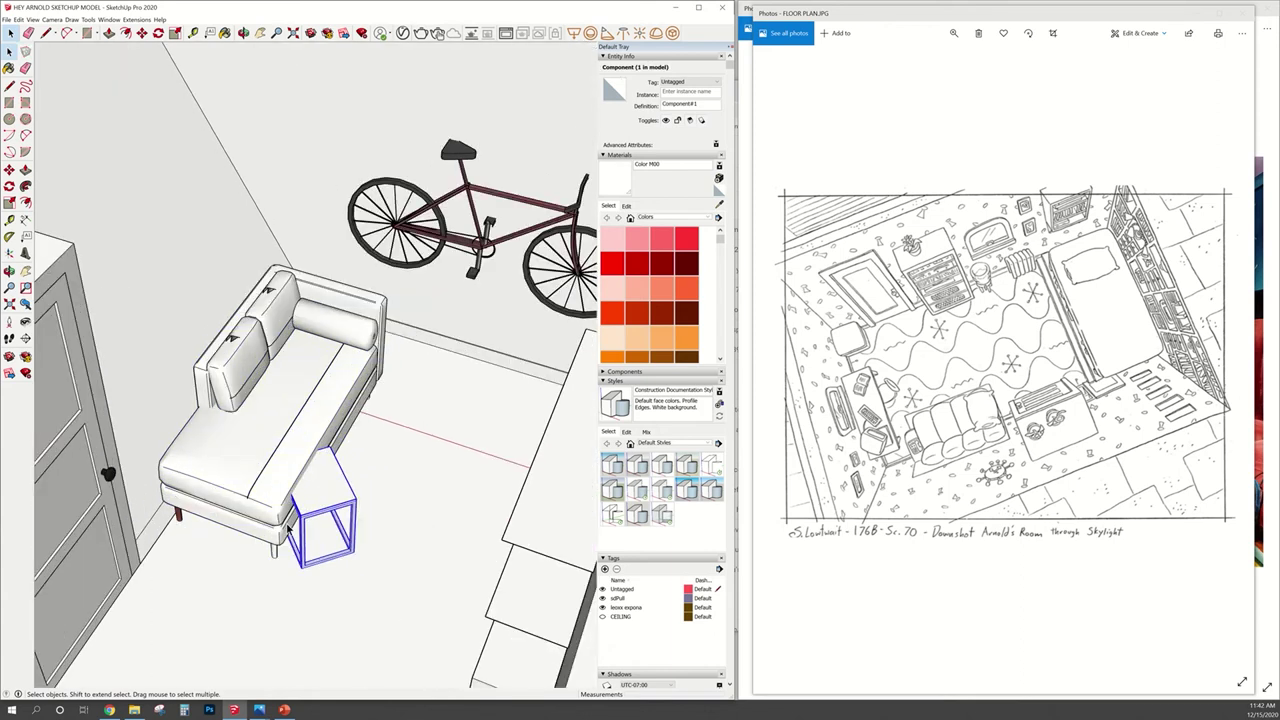
{"action": "middle_click_drag", "start_coordinate": [285, 510], "coordinate": [379, 290]}
{"action": "scroll", "coordinate": [379, 290], "scroll_direction": "down", "scroll_amount": 3}
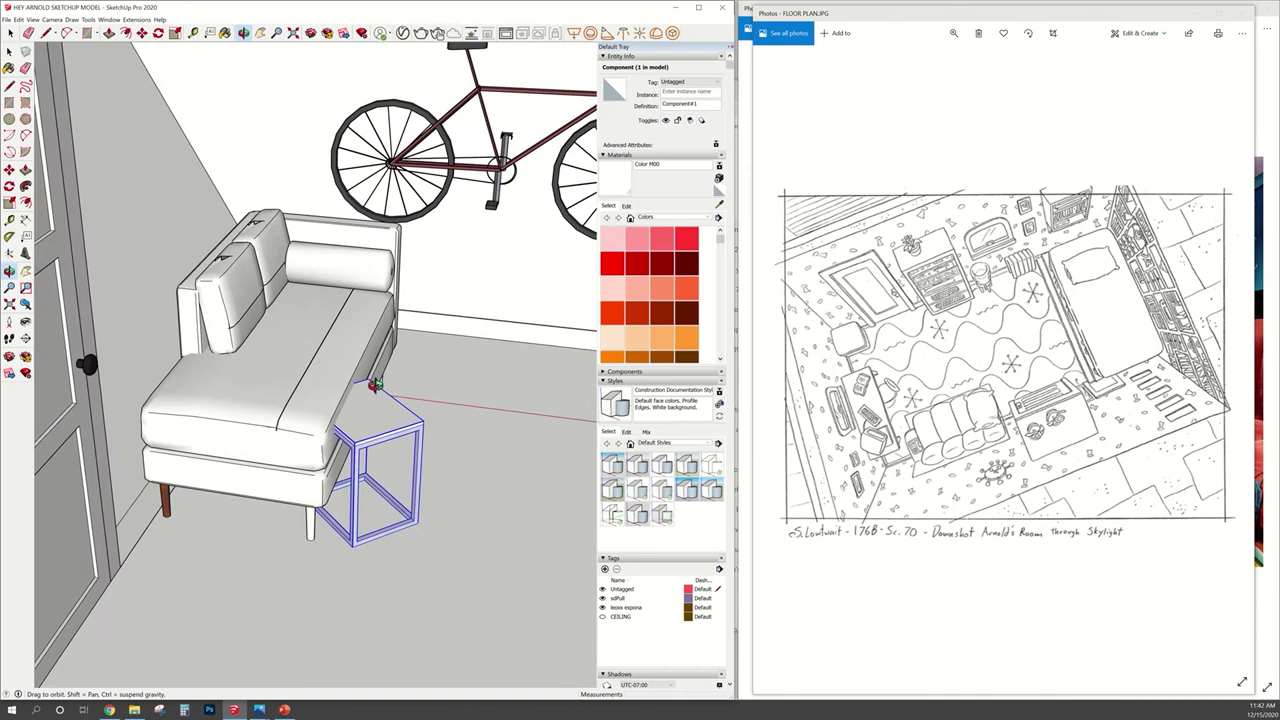
{"action": "scroll", "coordinate": [340, 440], "scroll_direction": "up", "scroll_amount": 2}
{"action": "scroll", "coordinate": [328, 443], "scroll_direction": "up", "scroll_amount": 2}
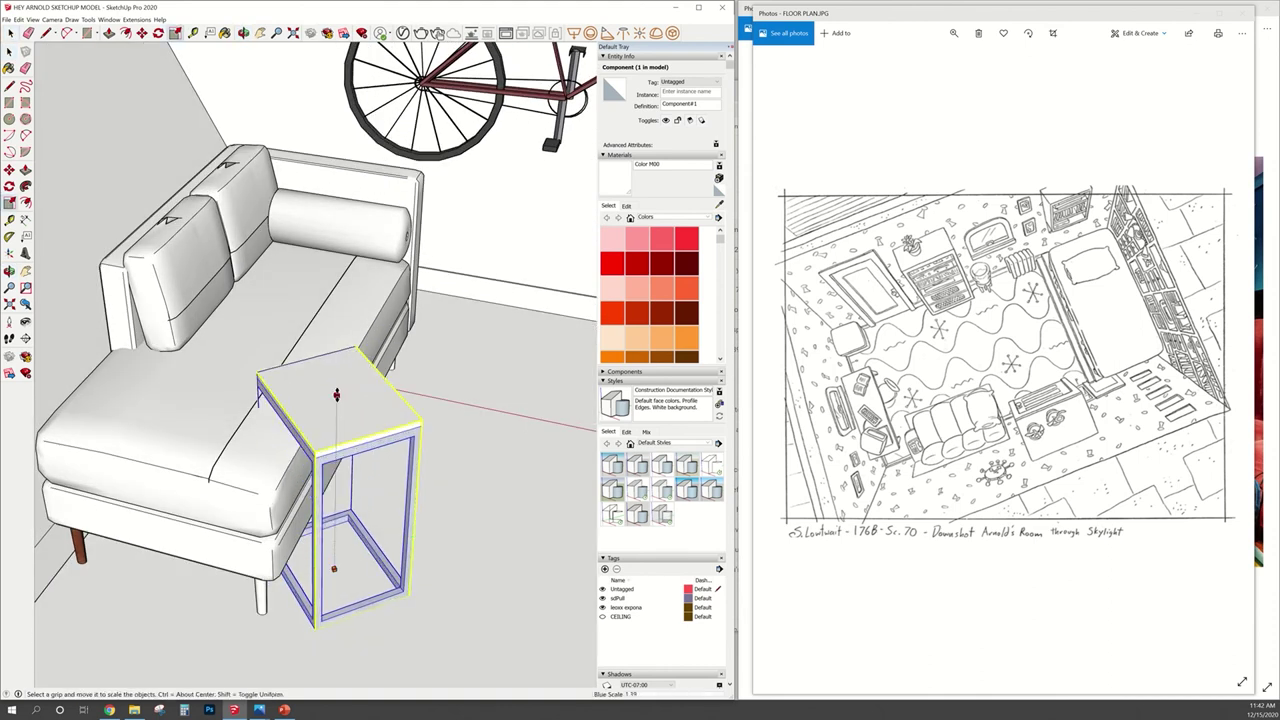
{"action": "scroll", "coordinate": [335, 354], "scroll_direction": "down", "scroll_amount": 2}
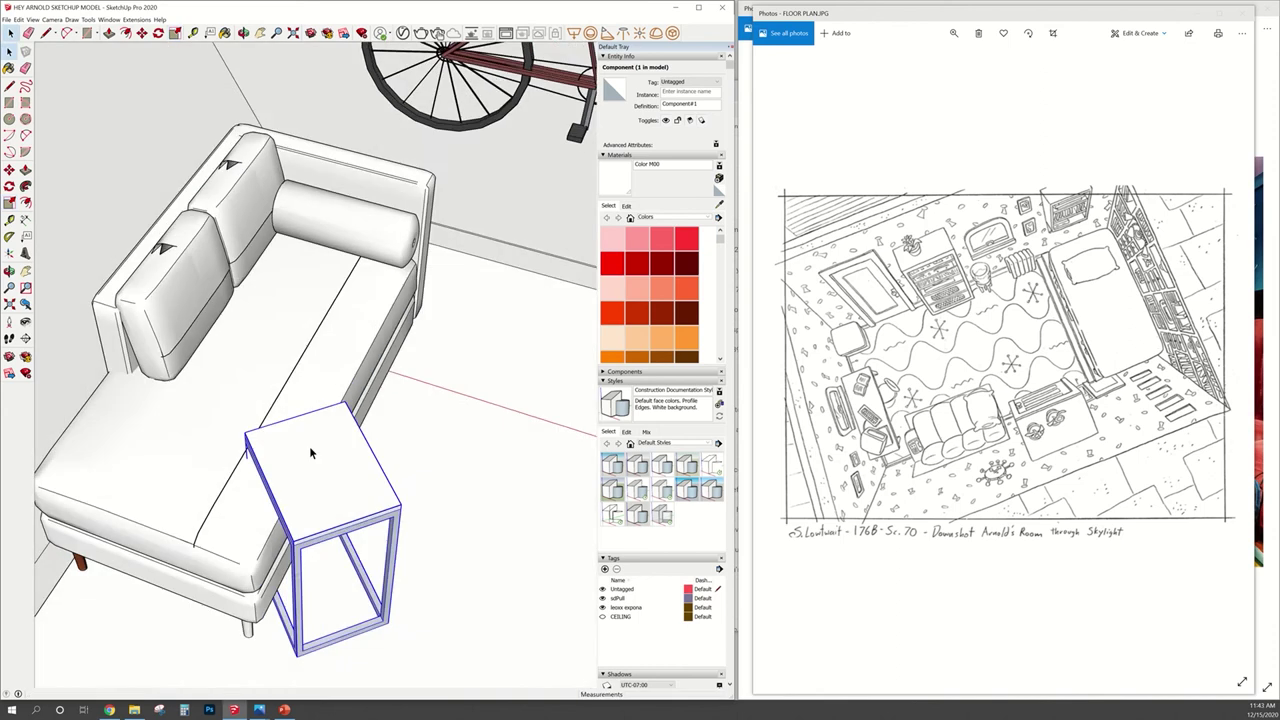
{"action": "scroll", "coordinate": [300, 353], "scroll_direction": "down", "scroll_amount": 2}
{"action": "scroll", "coordinate": [254, 352], "scroll_direction": "down", "scroll_amount": 2}
{"action": "mouse_move", "coordinate": [213, 370]}
{"action": "middle_mouse_down"}
{"action": "mouse_move", "coordinate": [372, 430]}
{"action": "mouse_move", "coordinate": [256, 378]}
{"action": "mouse_move", "coordinate": [481, 383]}
{"action": "middle_mouse_up"}
{"action": "scroll", "coordinate": [372, 430], "scroll_direction": "down", "scroll_amount": 3}
{"action": "scroll", "coordinate": [372, 430], "scroll_direction": "down", "scroll_amount": 3}
{"action": "scroll", "coordinate": [256, 378], "scroll_direction": "up", "scroll_amount": 3}
{"action": "scroll", "coordinate": [330, 380], "scroll_direction": "down", "scroll_amount": 3}
Explode the bed into separate parts and view it closely beside the shelves.
{"action": "scroll", "coordinate": [481, 383], "scroll_direction": "up", "scroll_amount": 3}
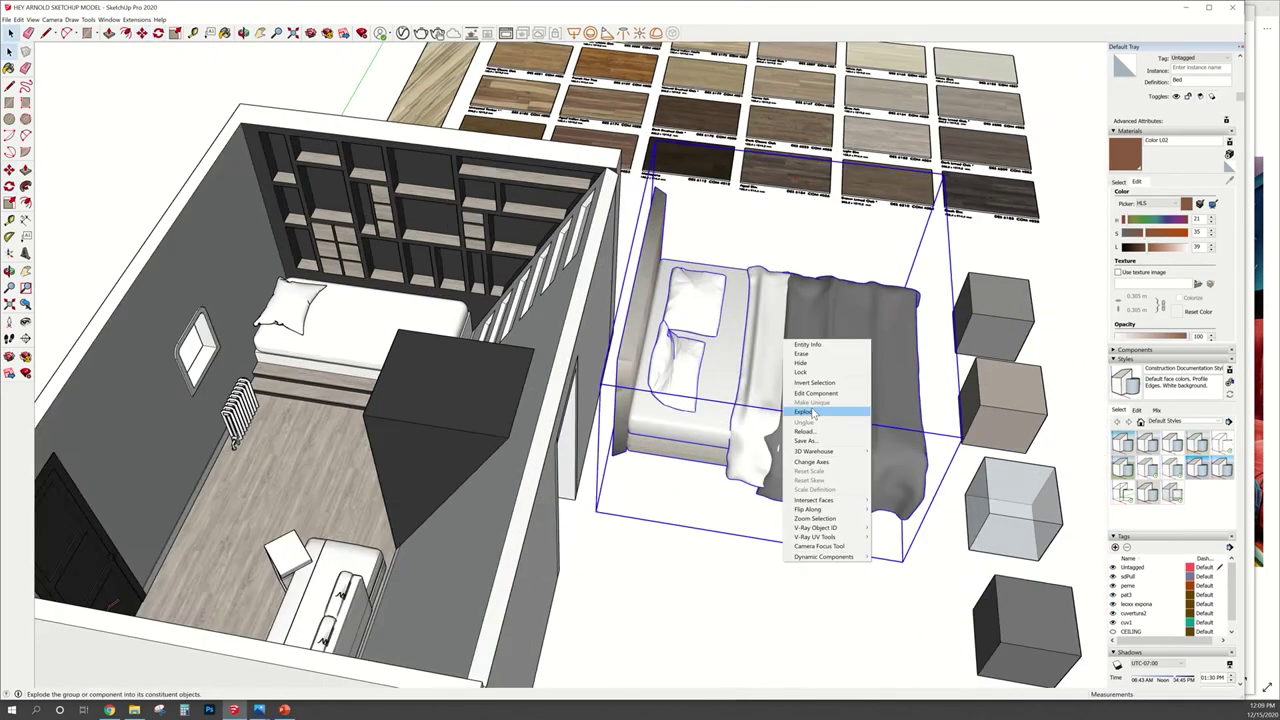
{"action": "left_click", "coordinate": [813, 413]}
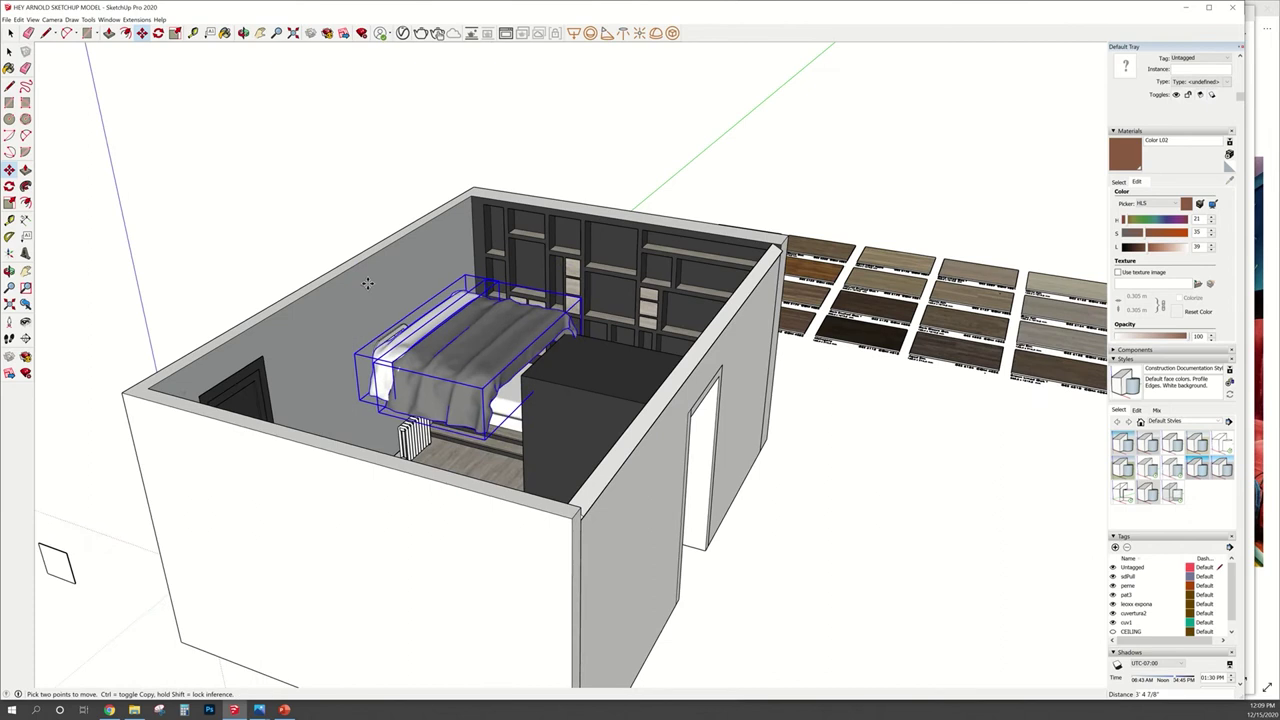
{"action": "mouse_move", "coordinate": [522, 269]}
{"action": "middle_mouse_down"}
{"action": "mouse_move", "coordinate": [400, 360]}
{"action": "mouse_move", "coordinate": [445, 262]}
{"action": "middle_mouse_up"}
{"action": "scroll", "coordinate": [400, 360], "scroll_direction": "up", "scroll_amount": 5}
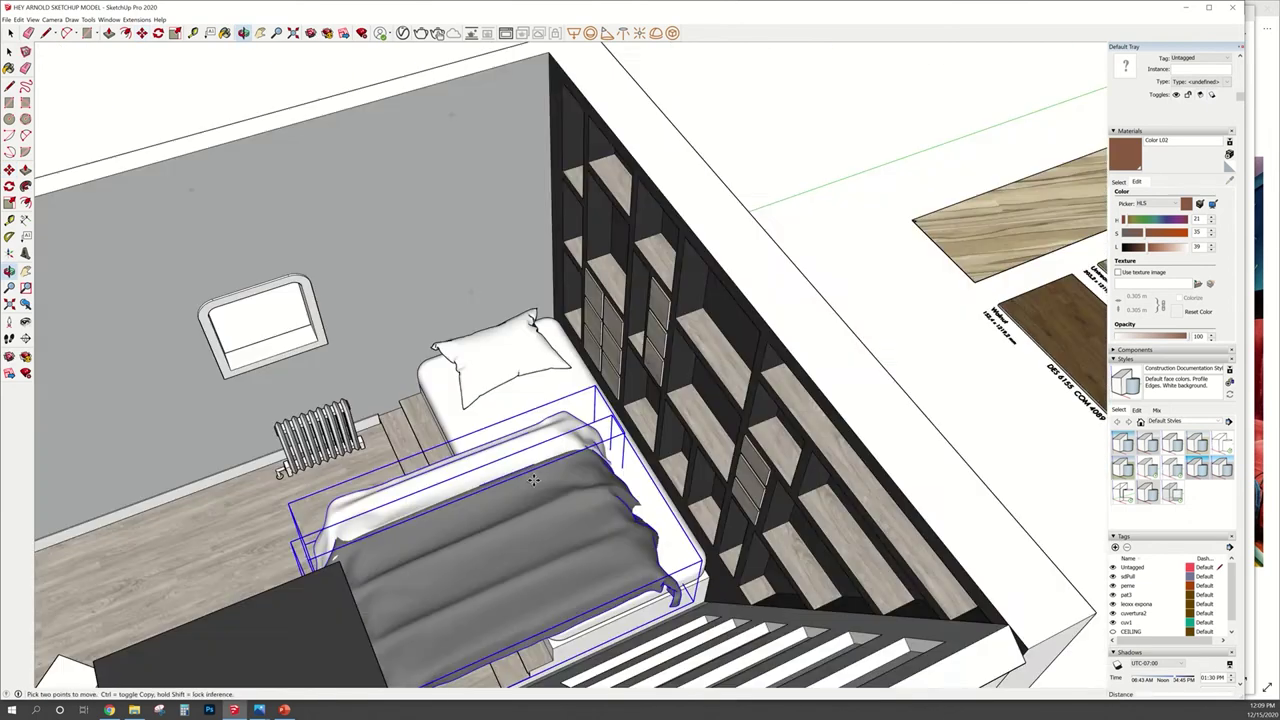
{"action": "scroll", "coordinate": [286, 430], "scroll_direction": "up", "scroll_amount": 5}
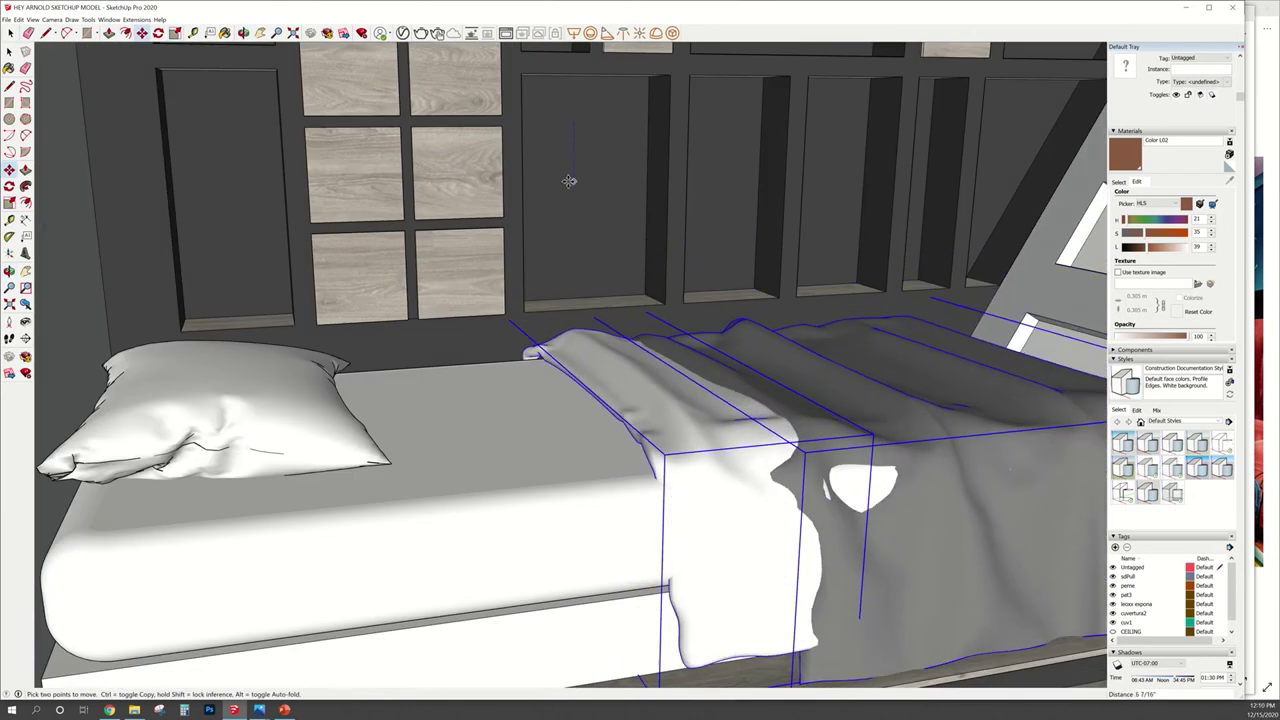
{"action": "mouse_move", "coordinate": [286, 430]}
{"action": "middle_mouse_down"}
{"action": "mouse_move", "coordinate": [452, 418]}
{"action": "mouse_move", "coordinate": [794, 357]}
{"action": "mouse_move", "coordinate": [586, 351]}
{"action": "mouse_move", "coordinate": [514, 466]}
{"action": "mouse_move", "coordinate": [497, 563]}
{"action": "middle_mouse_up"}
Scale and move the grey blanket so it covers the mattress.
{"action": "key", "text": "s"}
{"action": "middle_click_drag", "start_coordinate": [474, 432], "coordinate": [520, 460]}
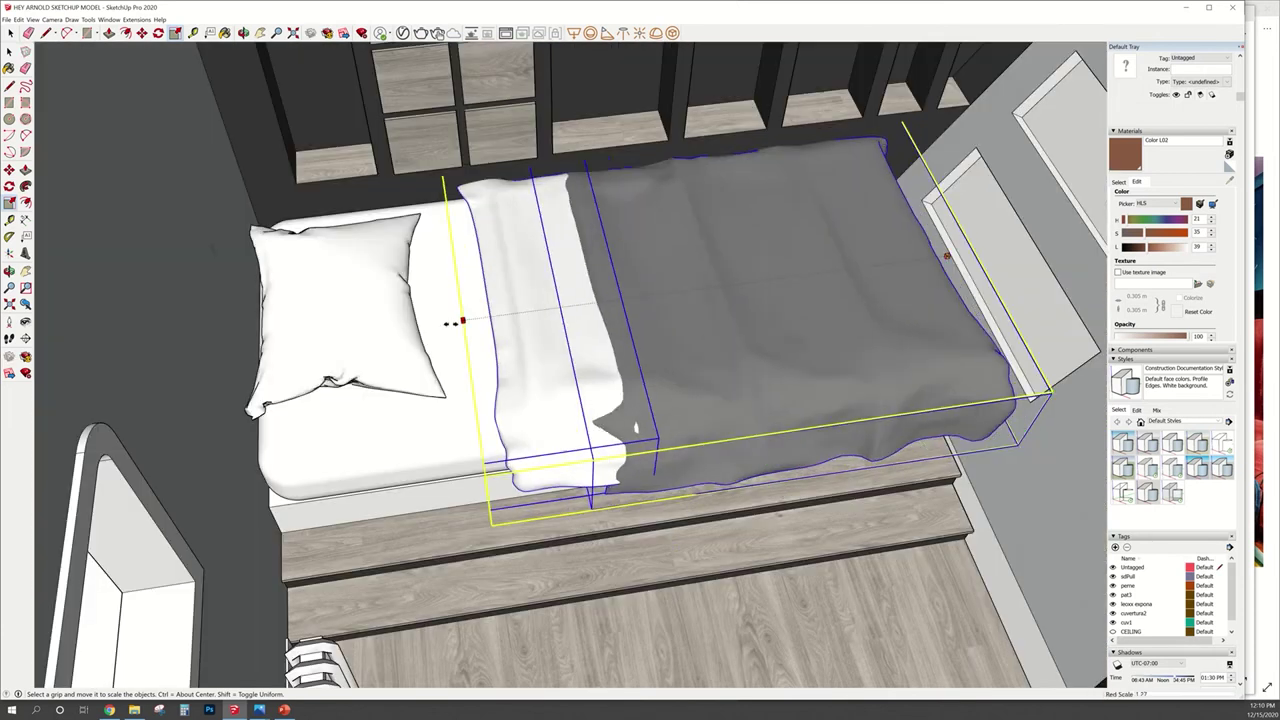
{"action": "key", "text": "m"}
{"action": "mouse_move", "coordinate": [677, 362]}
{"action": "middle_mouse_down"}
{"action": "mouse_move", "coordinate": [466, 448]}
{"action": "mouse_move", "coordinate": [915, 289]}
{"action": "middle_mouse_up"}
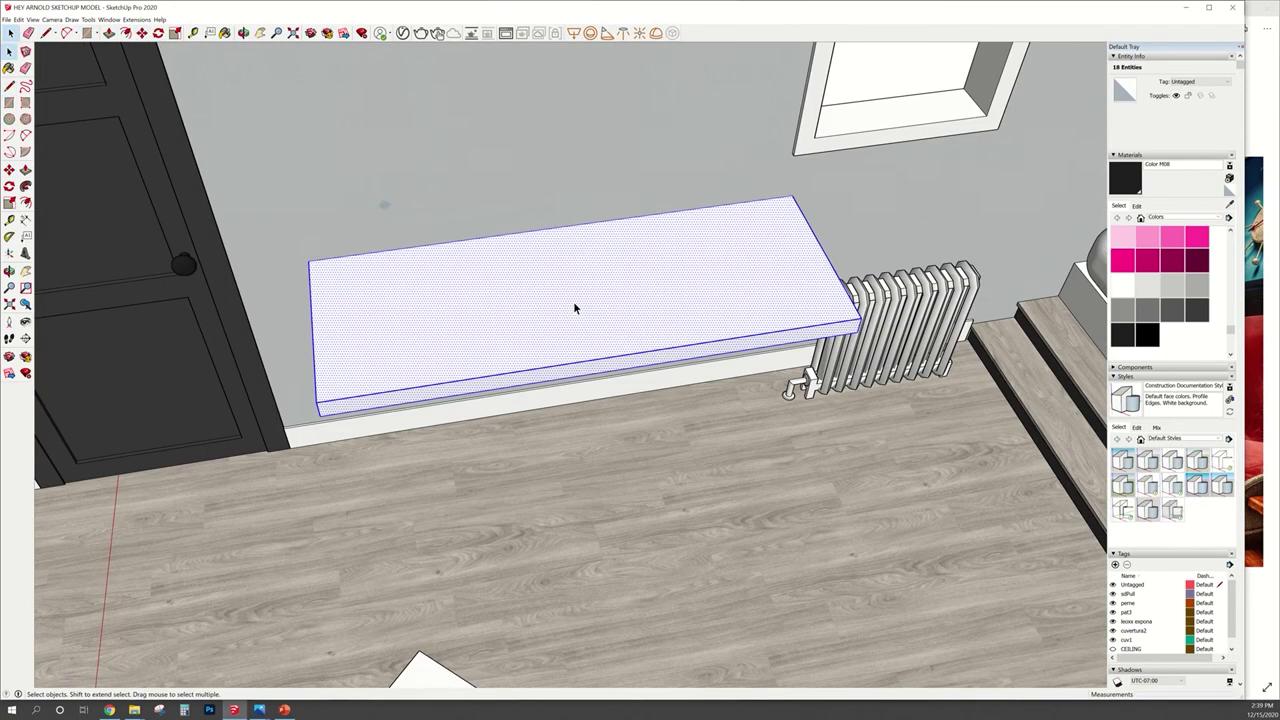
Inspect the desk slab from several angles and cancel an unfinished panel line.
{"action": "mouse_move", "coordinate": [575, 308]}
{"action": "middle_mouse_down"}
{"action": "mouse_move", "coordinate": [680, 380]}
{"action": "mouse_move", "coordinate": [665, 412]}
{"action": "middle_mouse_up"}
{"action": "key", "text": "m"}
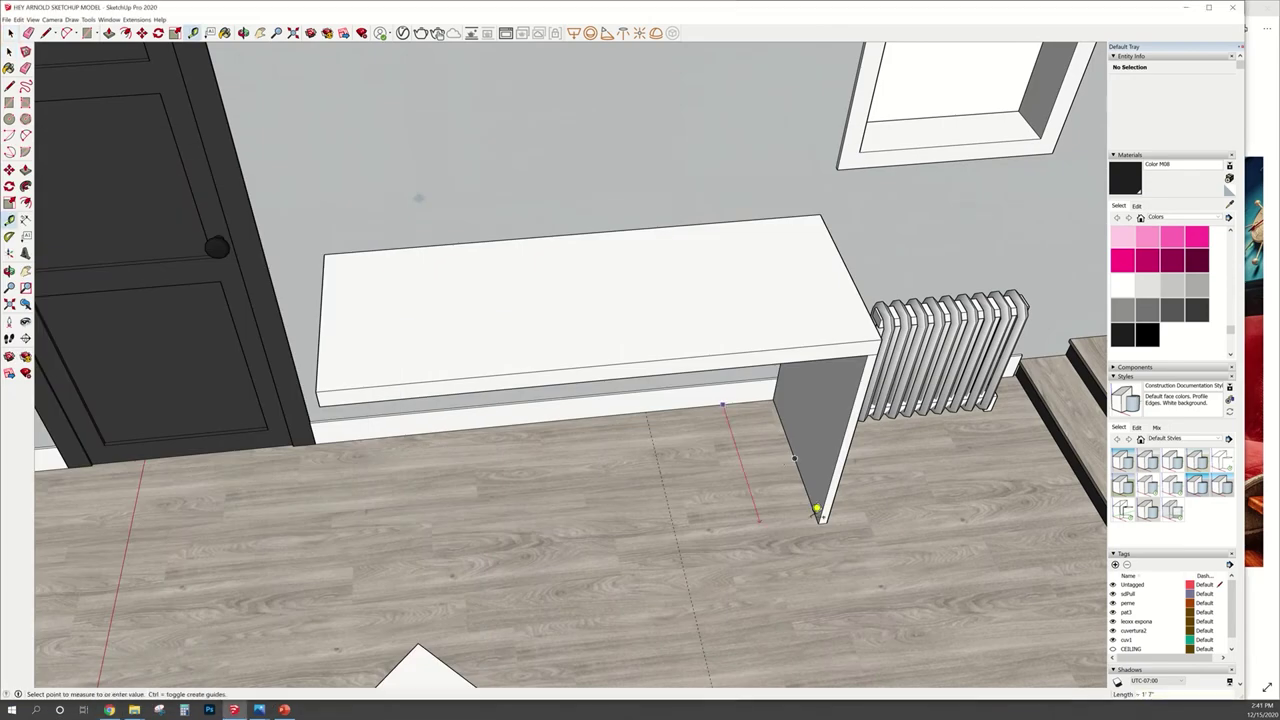
{"action": "key", "text": "space"}
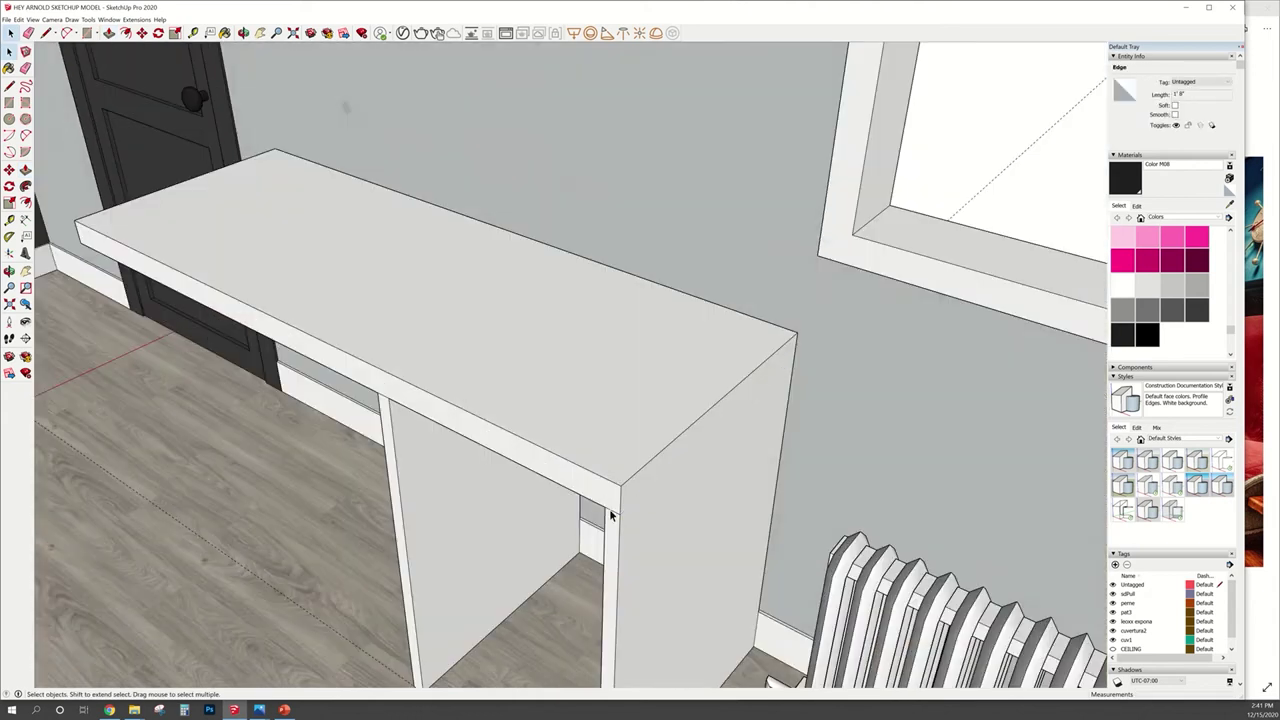
{"action": "middle_click_drag", "start_coordinate": [543, 388], "coordinate": [720, 374]}
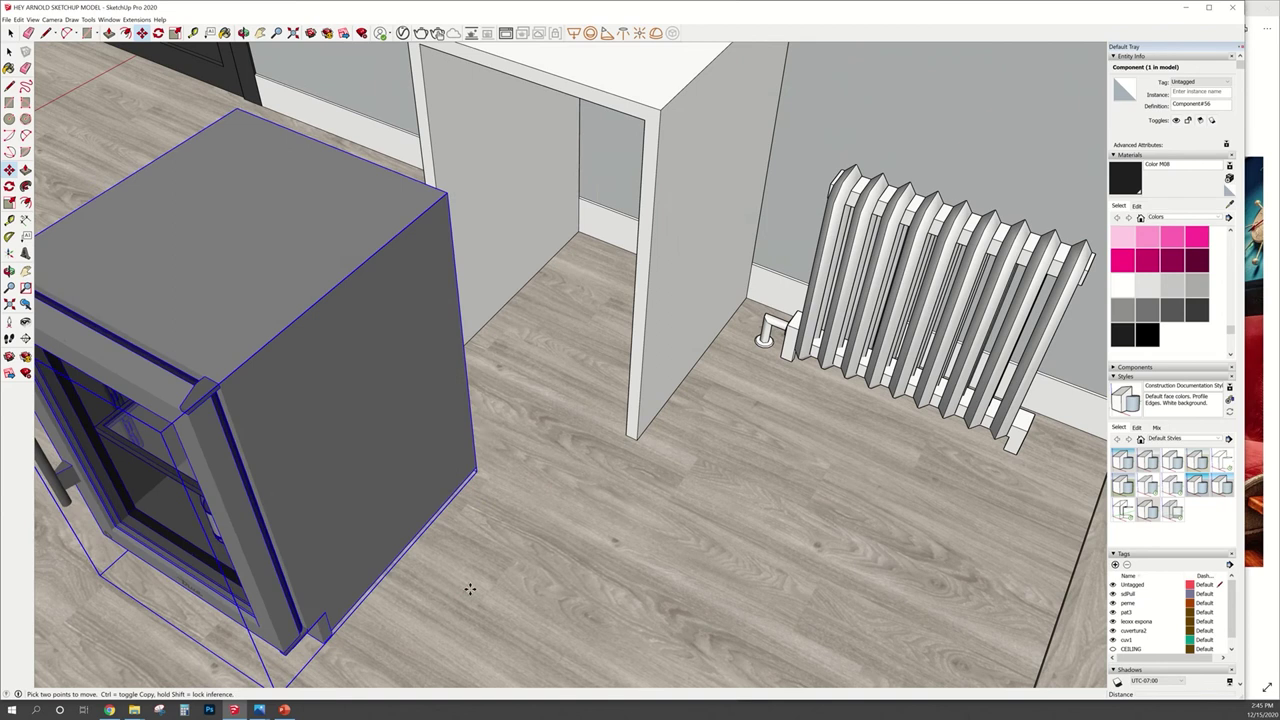
Resize the mini-fridge and move it under the desk by the radiator.
{"action": "mouse_move", "coordinate": [469, 589]}
{"action": "middle_mouse_down"}
{"action": "mouse_move", "coordinate": [543, 457]}
{"action": "mouse_move", "coordinate": [206, 434]}
{"action": "middle_mouse_up"}
{"action": "scroll", "coordinate": [450, 300], "scroll_direction": "up", "scroll_amount": 5}
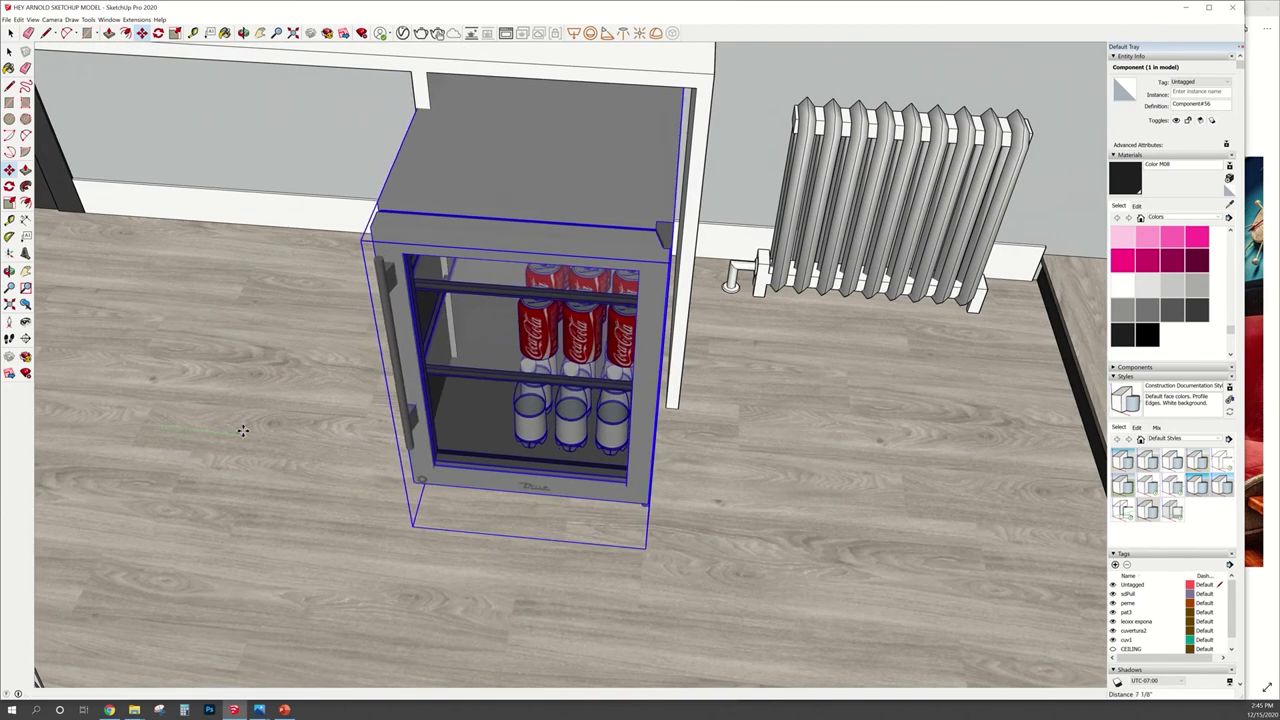
{"action": "middle_click_drag", "start_coordinate": [672, 83], "coordinate": [430, 234]}
{"action": "key", "text": "s"}
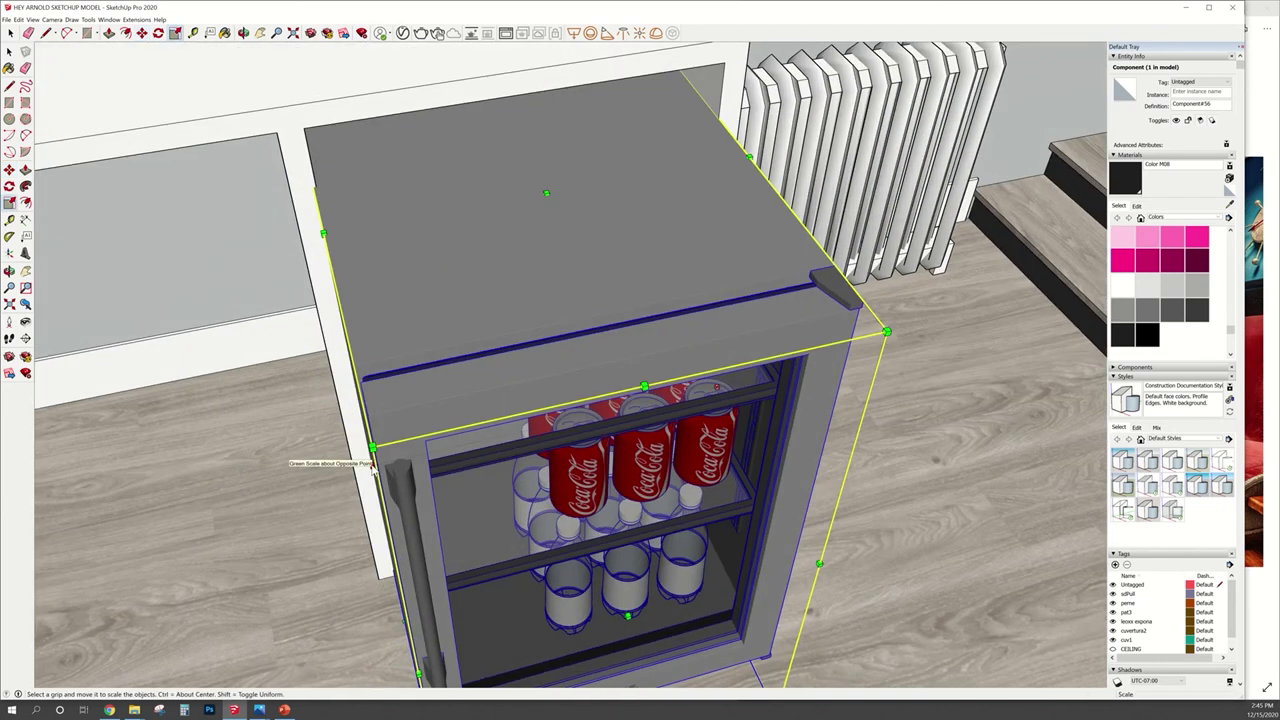
{"action": "scroll", "coordinate": [395, 488], "scroll_direction": "down", "scroll_amount": 3}
{"action": "mouse_move", "coordinate": [395, 488]}
{"action": "middle_mouse_down"}
{"action": "mouse_move", "coordinate": [569, 300]}
{"action": "mouse_move", "coordinate": [600, 300]}
{"action": "middle_mouse_up"}
{"action": "key", "text": "m"}
{"action": "scroll", "coordinate": [569, 277], "scroll_direction": "up", "scroll_amount": 3}
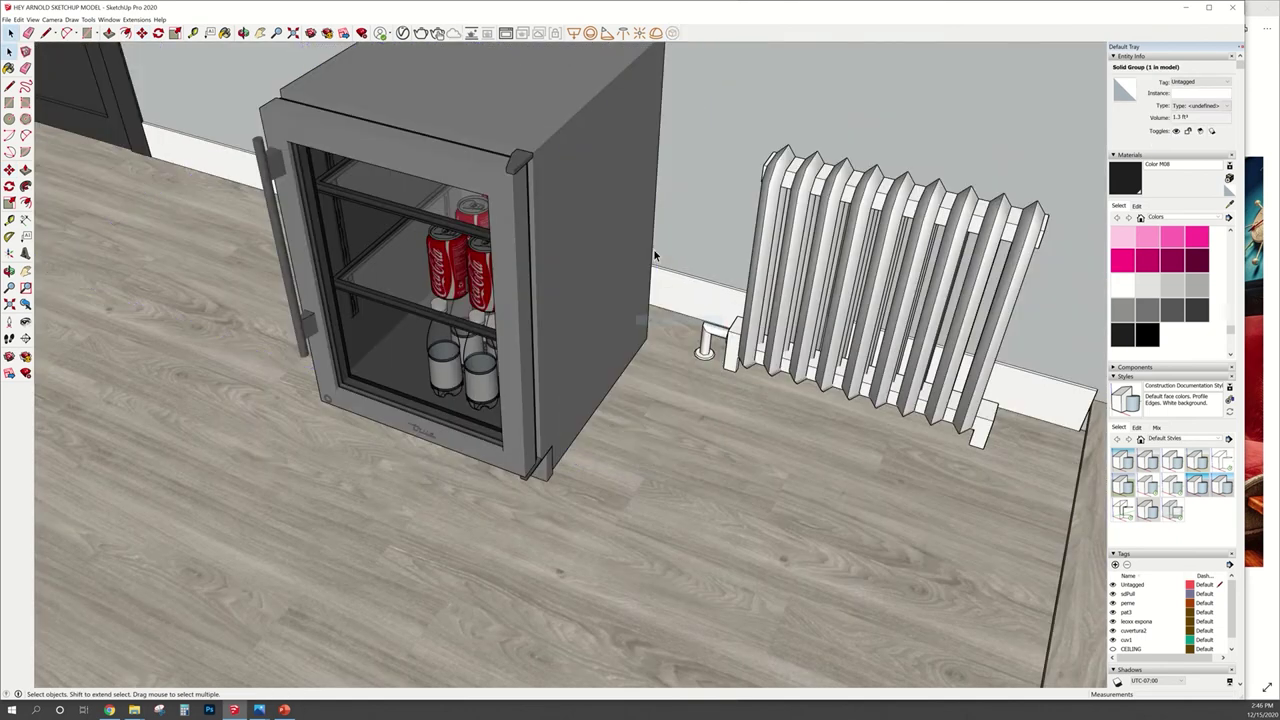
{"action": "scroll", "coordinate": [661, 306], "scroll_direction": "up", "scroll_amount": 5}
{"action": "scroll", "coordinate": [661, 306], "scroll_direction": "down", "scroll_amount": 5}
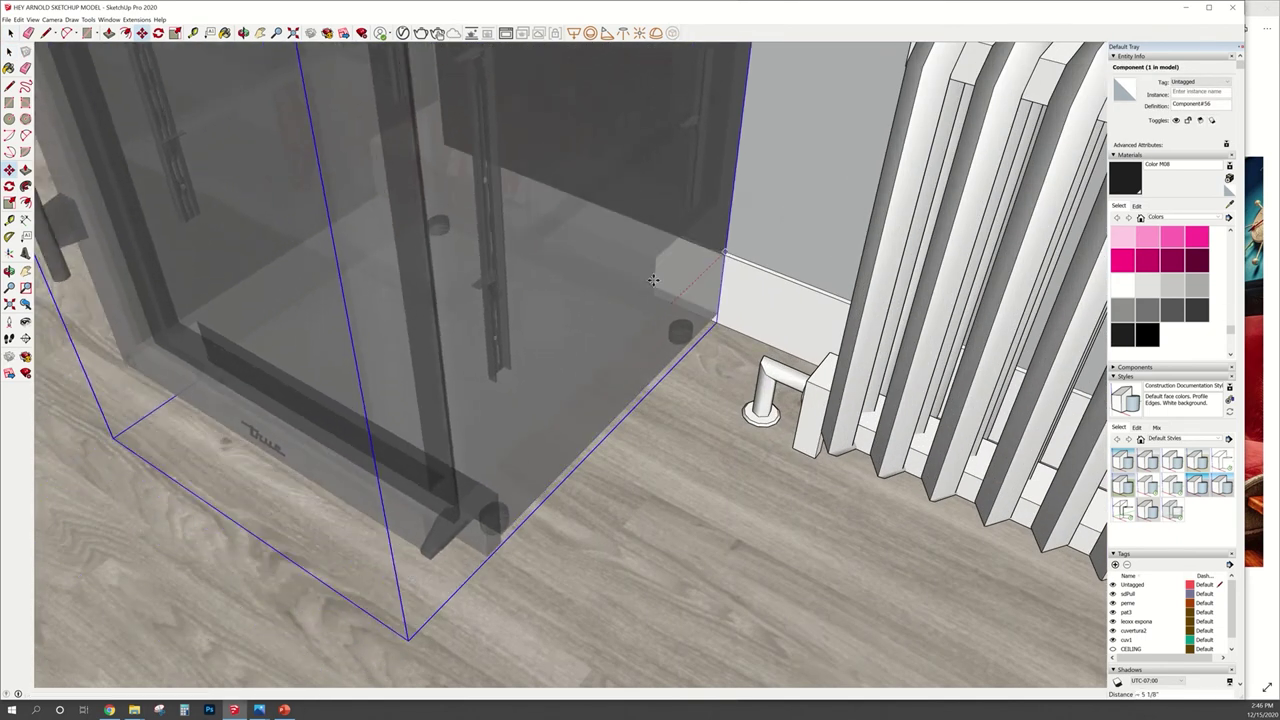
Orbit and zoom around the room to check the desk and fridge from above.
{"action": "middle_click_drag", "start_coordinate": [661, 306], "coordinate": [600, 250]}
{"action": "scroll", "coordinate": [413, 514], "scroll_direction": "down", "scroll_amount": 3}
{"action": "scroll", "coordinate": [413, 514], "scroll_direction": "down", "scroll_amount": 3}
{"action": "mouse_move", "coordinate": [413, 514]}
{"action": "middle_mouse_down"}
{"action": "mouse_move", "coordinate": [420, 500]}
{"action": "mouse_move", "coordinate": [395, 495]}
{"action": "middle_mouse_up"}
{"action": "scroll", "coordinate": [413, 514], "scroll_direction": "up", "scroll_amount": 2}
{"action": "left_click_drag", "start_coordinate": [395, 495], "coordinate": [648, 680]}
{"action": "middle_click_drag", "start_coordinate": [594, 507], "coordinate": [957, 113]}
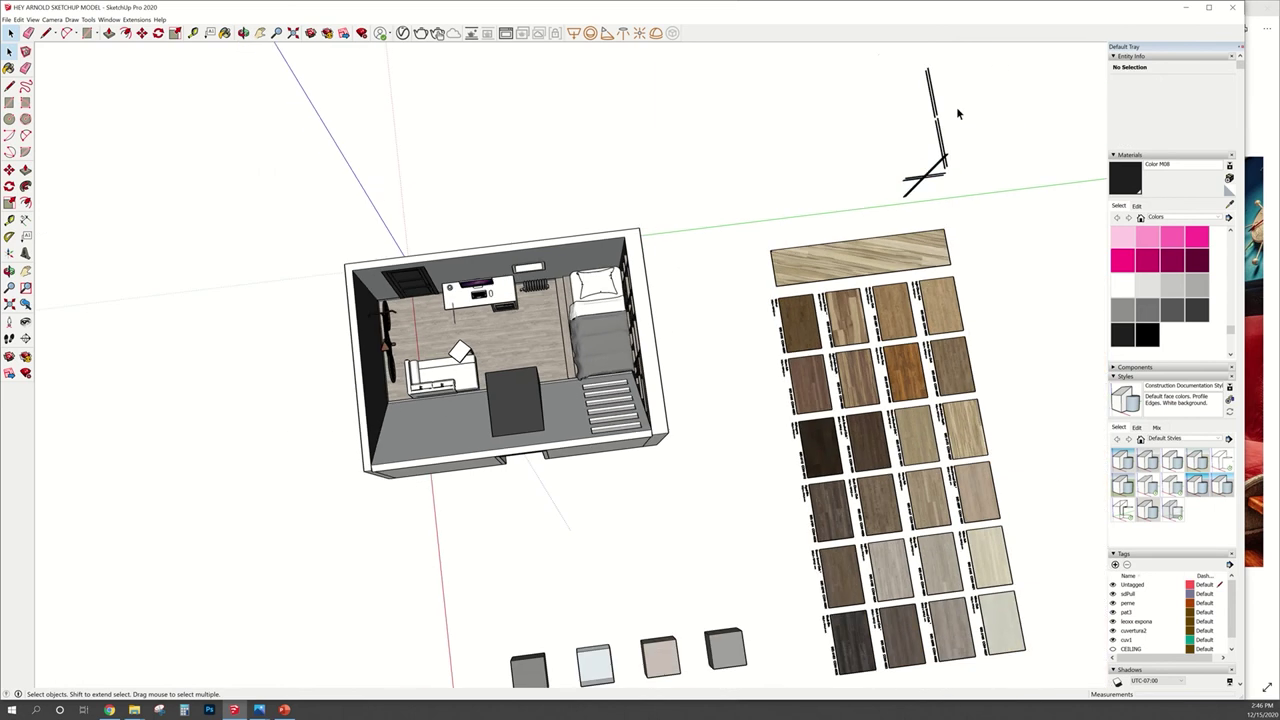
{"action": "mouse_move", "coordinate": [713, 197]}
{"action": "middle_mouse_down"}
{"action": "mouse_move", "coordinate": [500, 162]}
{"action": "mouse_move", "coordinate": [913, 195]}
{"action": "mouse_move", "coordinate": [800, 380]}
{"action": "middle_mouse_up"}
{"action": "scroll", "coordinate": [500, 162], "scroll_direction": "down", "scroll_amount": 2}
{"action": "scroll", "coordinate": [500, 162], "scroll_direction": "up", "scroll_amount": 6}
{"action": "scroll", "coordinate": [800, 380], "scroll_direction": "up", "scroll_amount": 5}
{"action": "scroll", "coordinate": [820, 400], "scroll_direction": "up", "scroll_amount": 3}
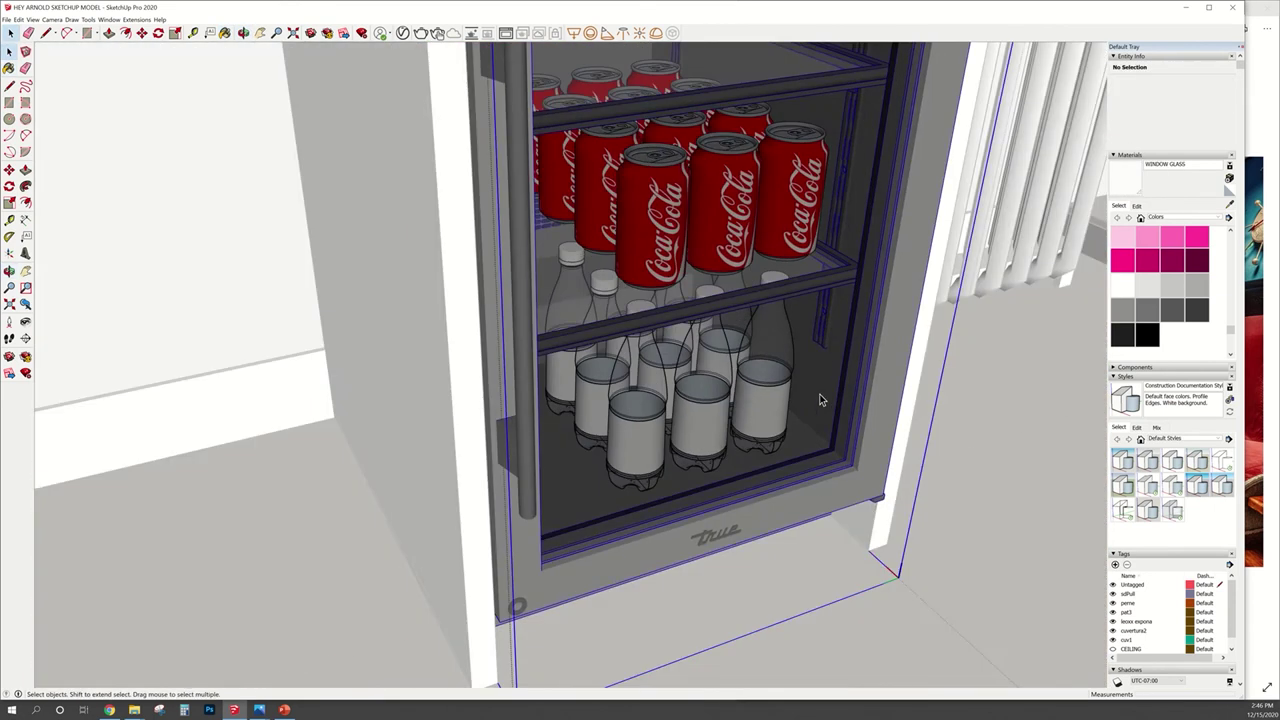
{"action": "scroll", "coordinate": [790, 381], "scroll_direction": "down", "scroll_amount": 2}
{"action": "scroll", "coordinate": [748, 382], "scroll_direction": "down", "scroll_amount": 6}
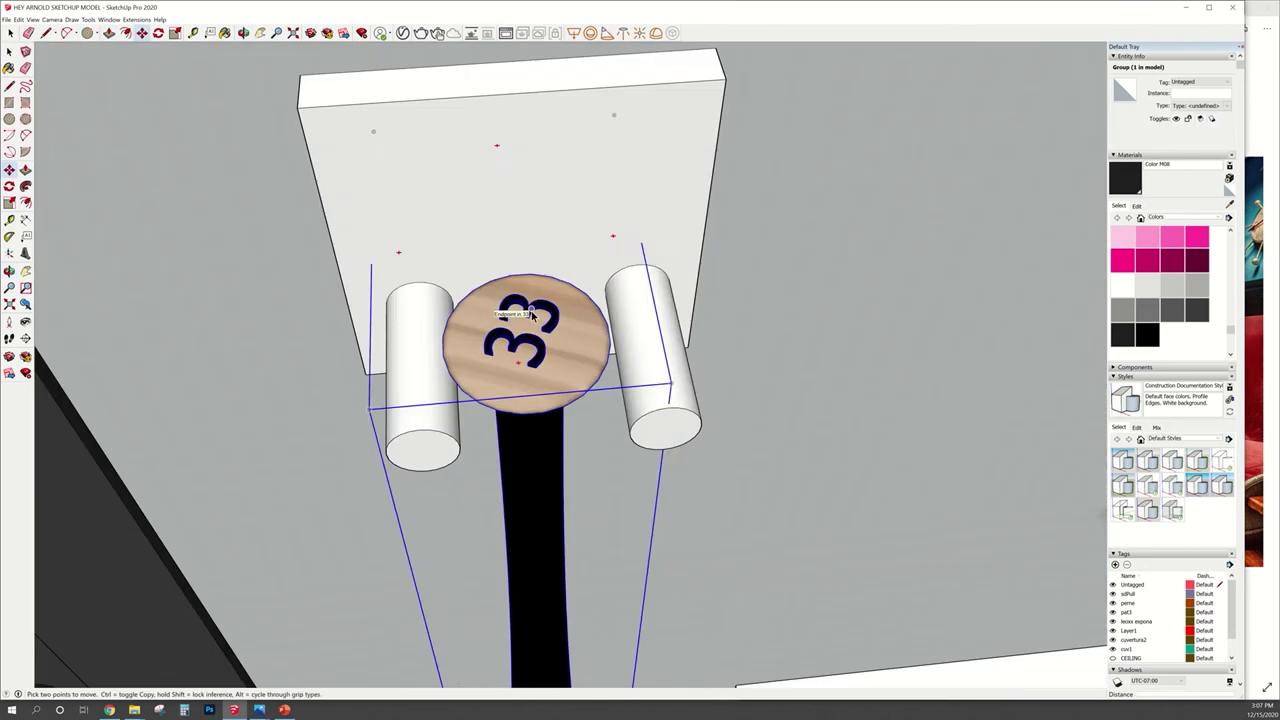
Orbit around the desk to inspect the bat on its wall rack.
{"action": "middle_click_drag", "start_coordinate": [532, 316], "coordinate": [552, 293]}
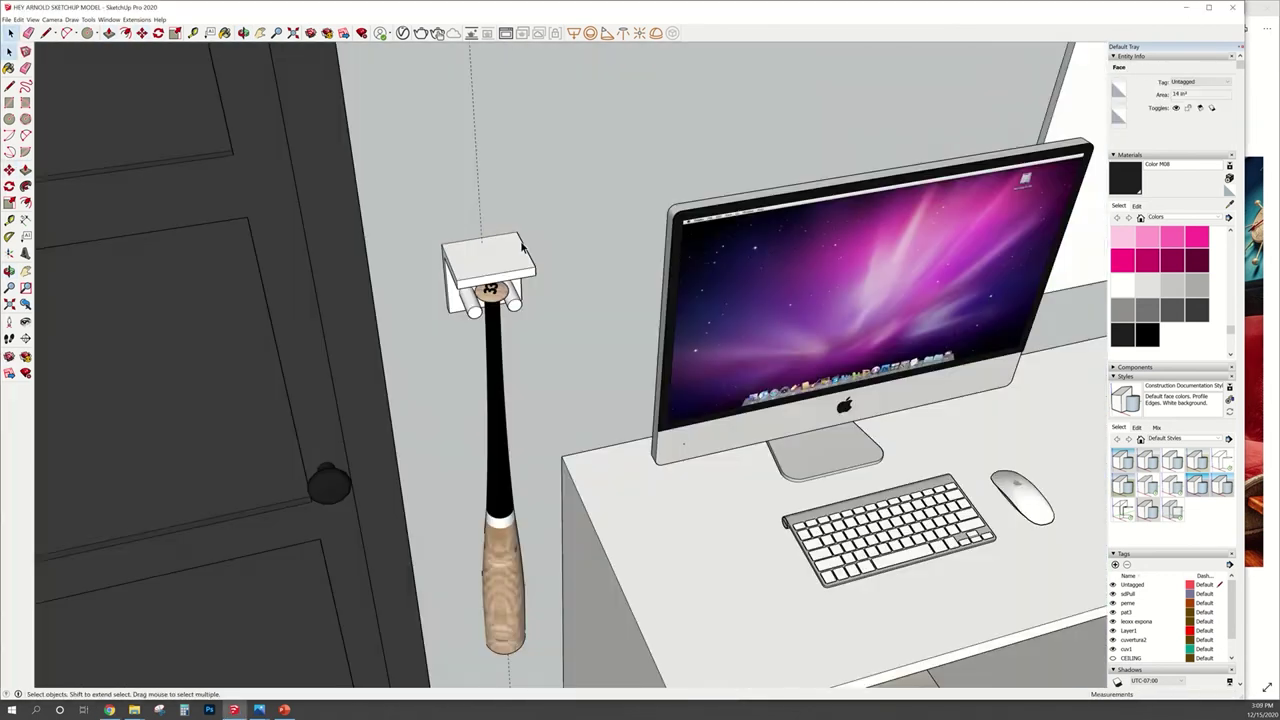
{"action": "middle_click_drag", "start_coordinate": [429, 277], "coordinate": [347, 326]}
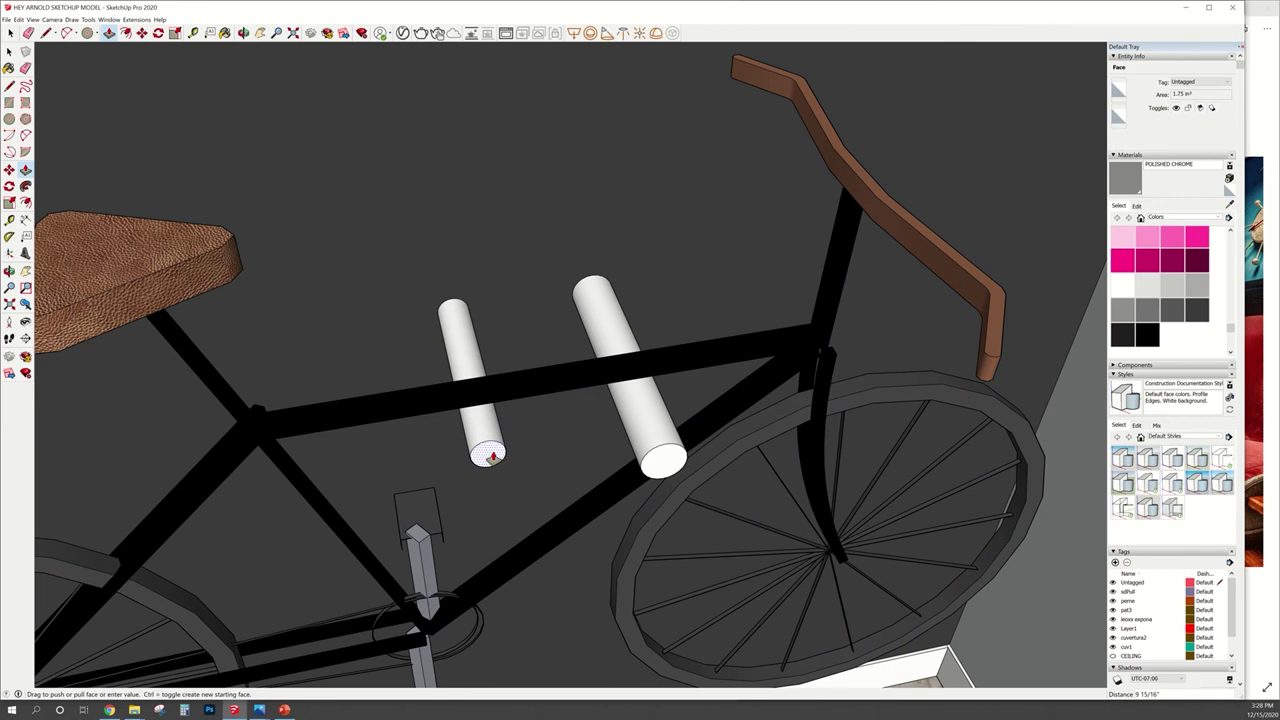
Delete the extra right-hand peg and select the left-hand peg under the bicycle frame.
{"action": "key", "text": "space"}
{"action": "left_click", "coordinate": [648, 426]}
{"action": "key", "text": "Delete"}
{"action": "left_click", "coordinate": [482, 425]}
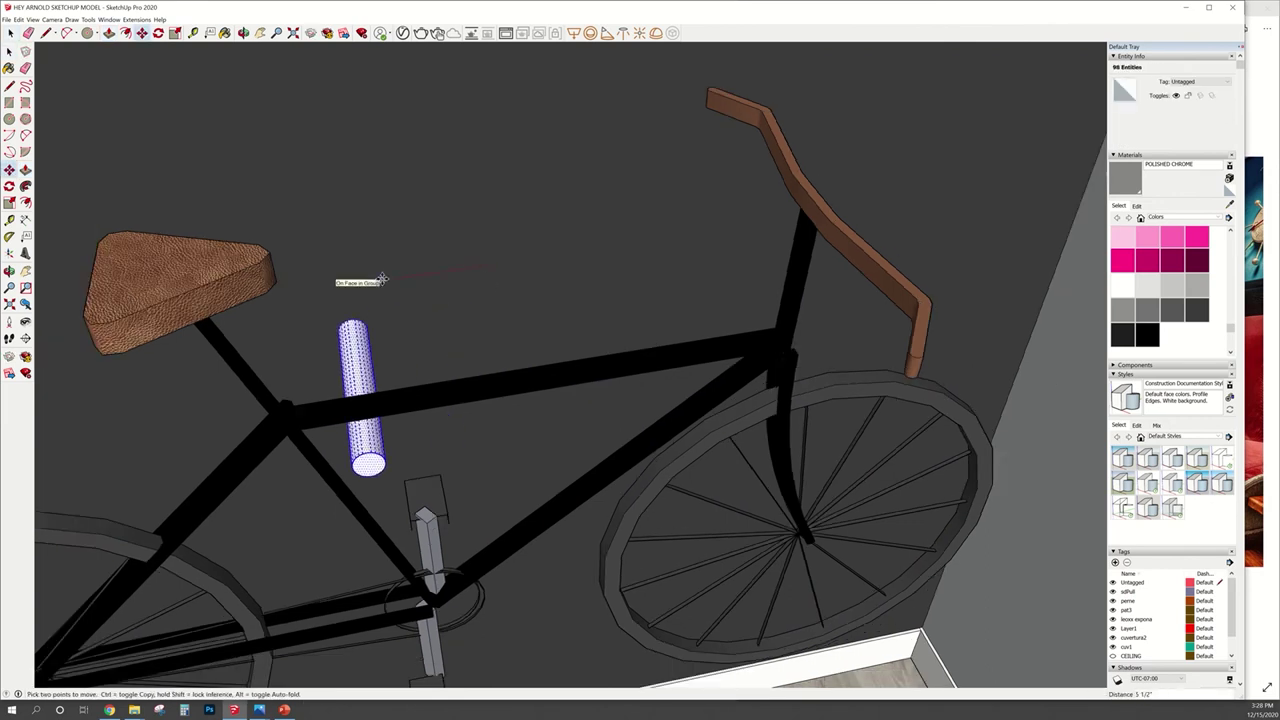
{"action": "key", "text": "space"}
{"action": "scroll", "coordinate": [600, 260], "scroll_direction": "down", "scroll_amount": 5}
{"action": "scroll", "coordinate": [600, 260], "scroll_direction": "up", "scroll_amount": 5}
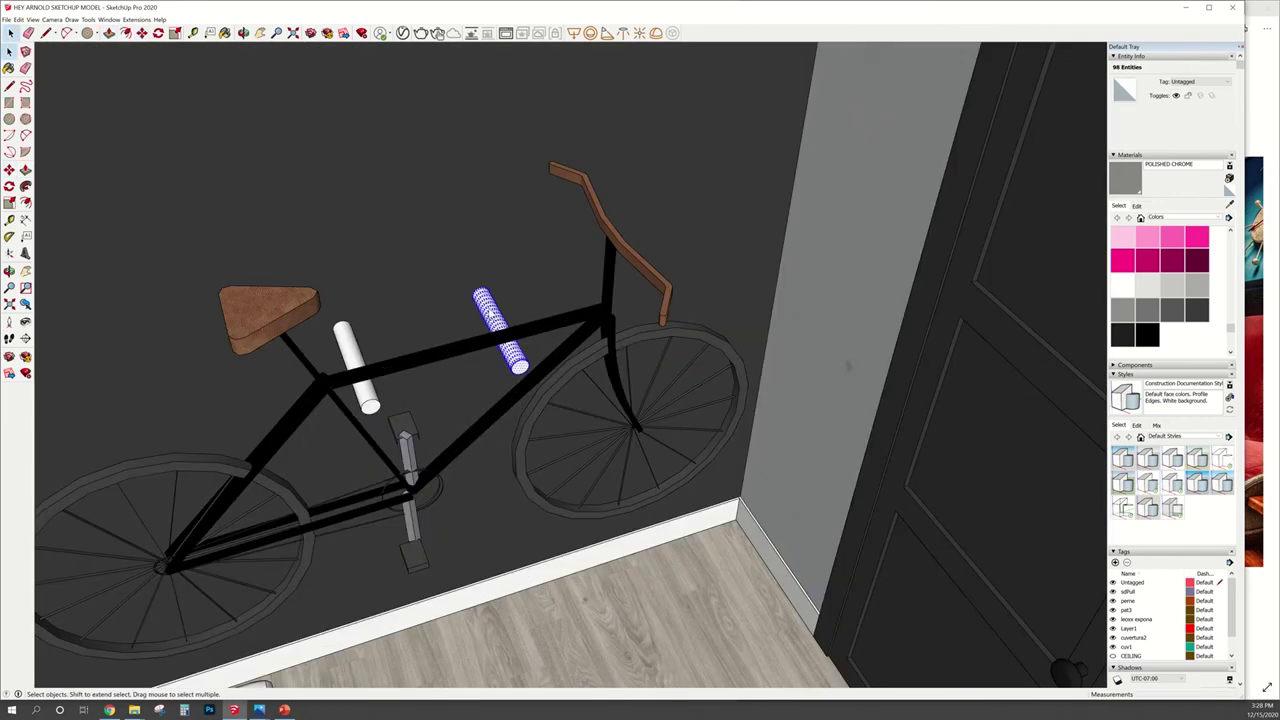